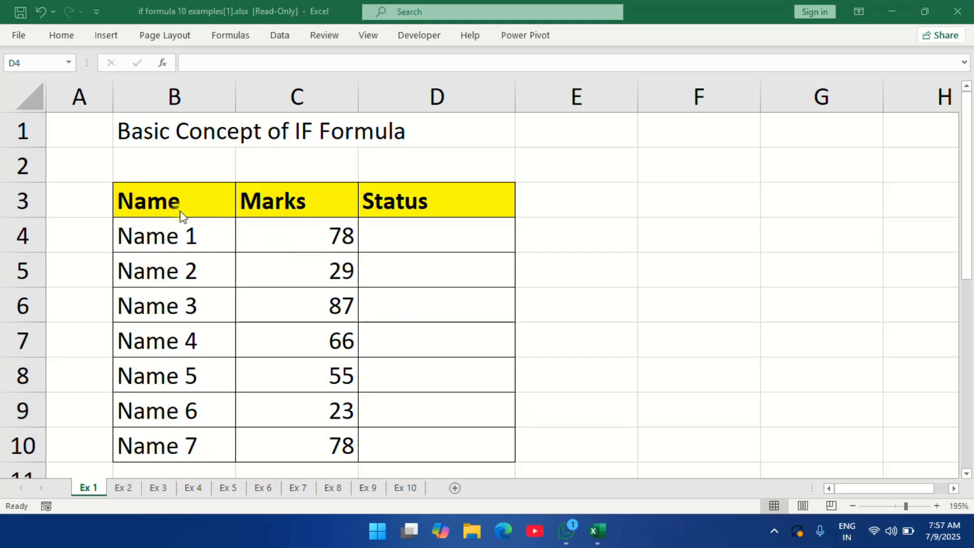
# Enter the formula =IF(C4>50,"Good","Bad") in cell D4 for the first Status result
pyautogui.click(288, 232)
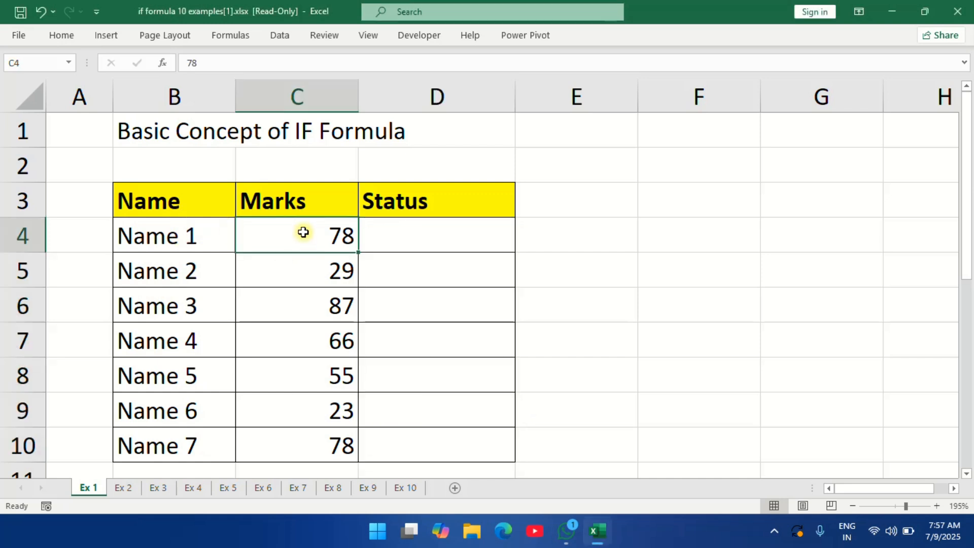
pyautogui.click(406, 246)
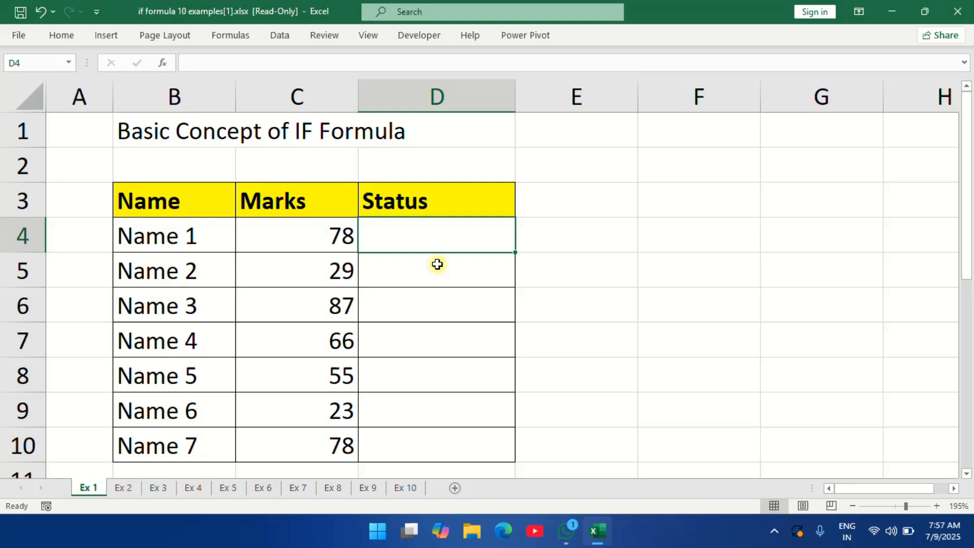
pyautogui.write('=')
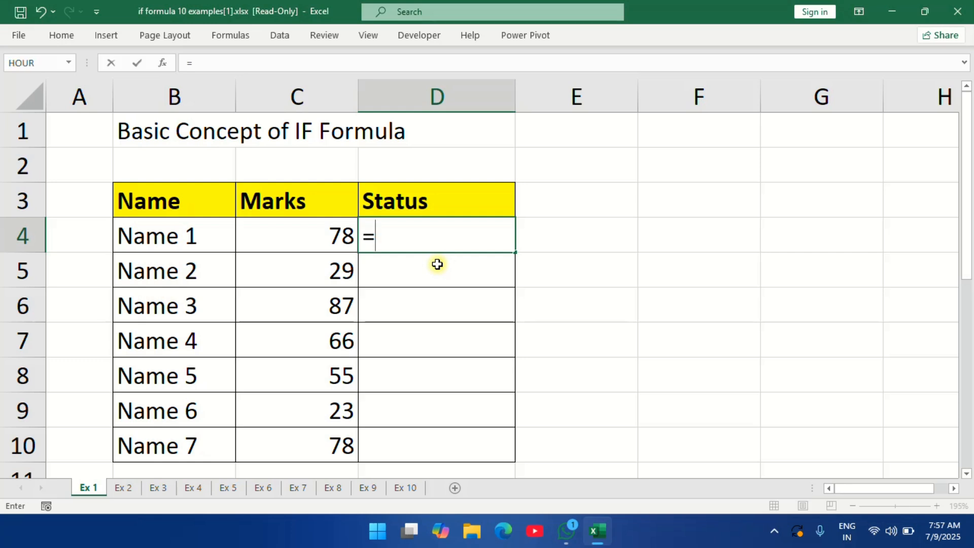
pyautogui.write('if')
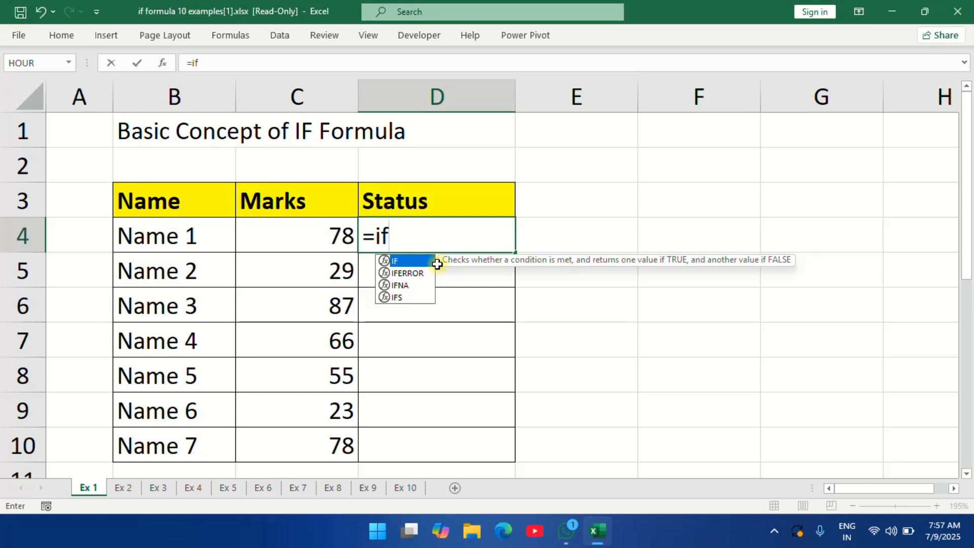
pyautogui.write('(')
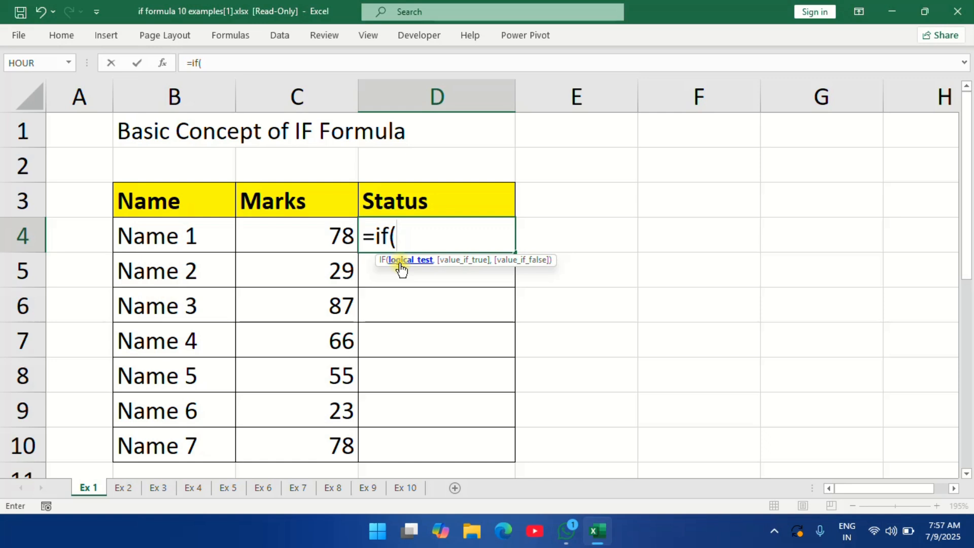
pyautogui.click(301, 241)
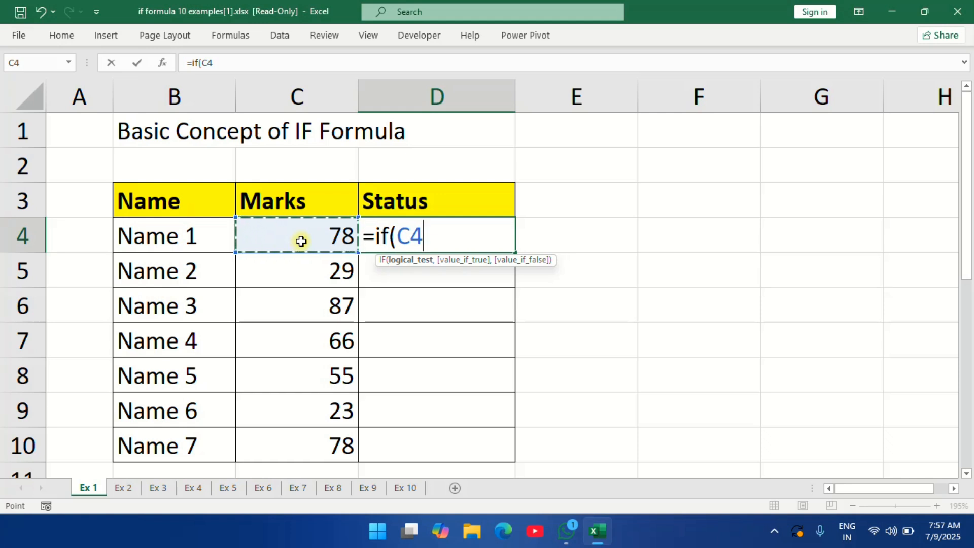
pyautogui.write('>')
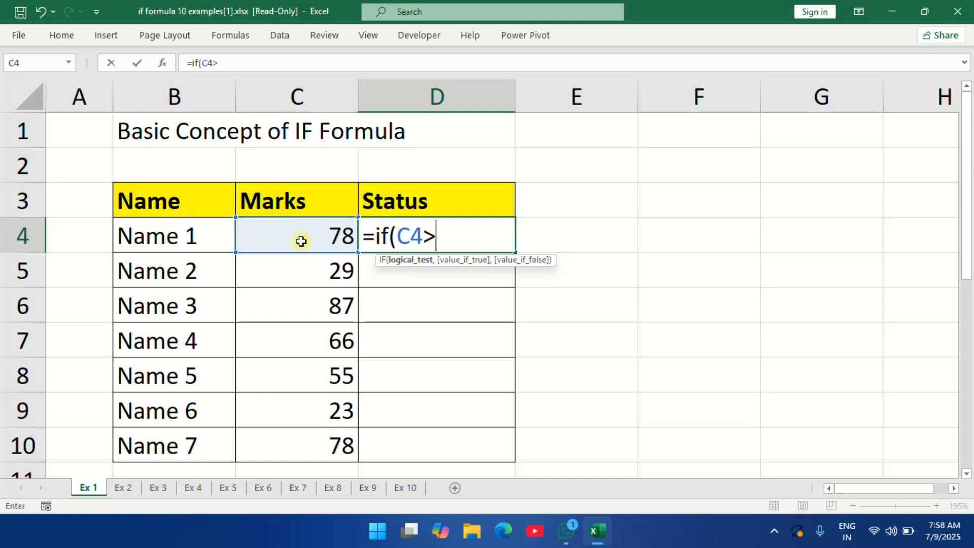
pyautogui.write('50')
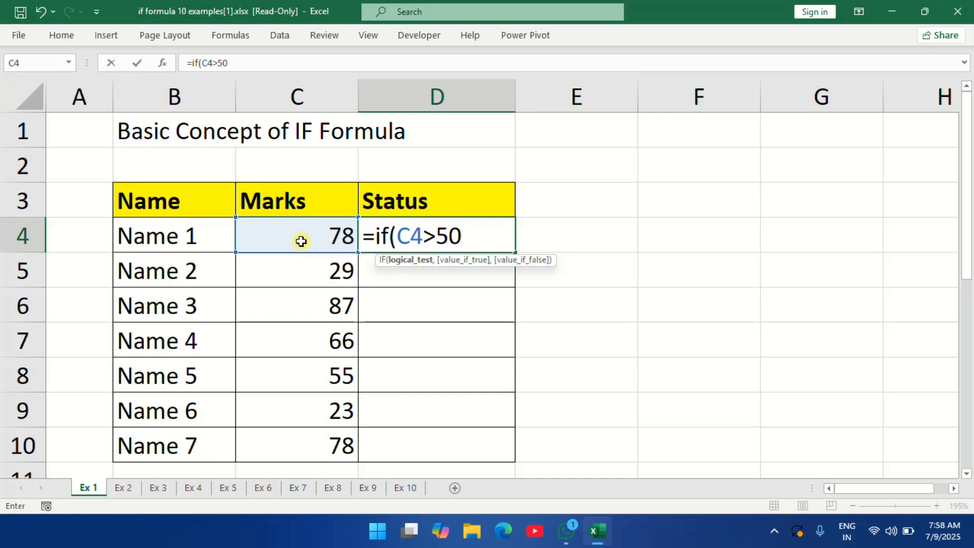
pyautogui.write(',')
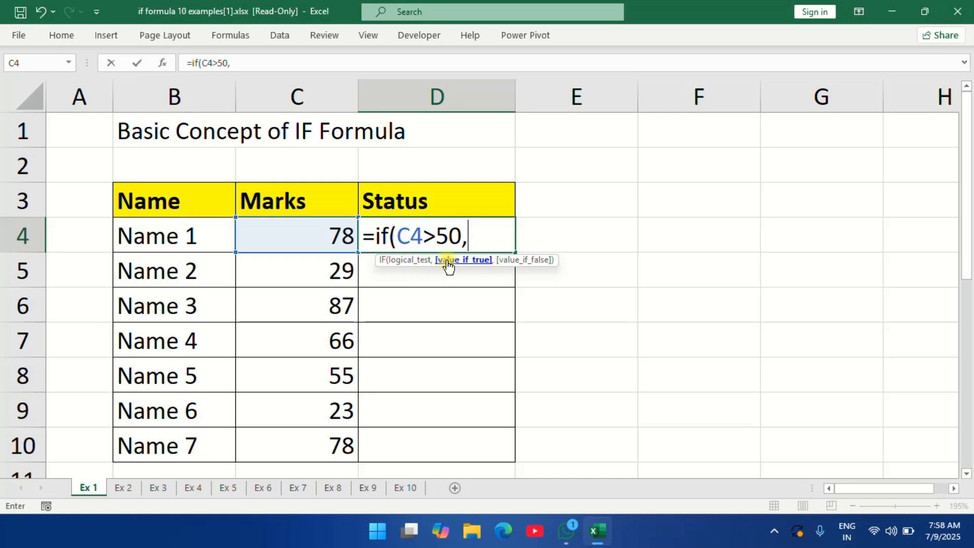
pyautogui.write('"Good')
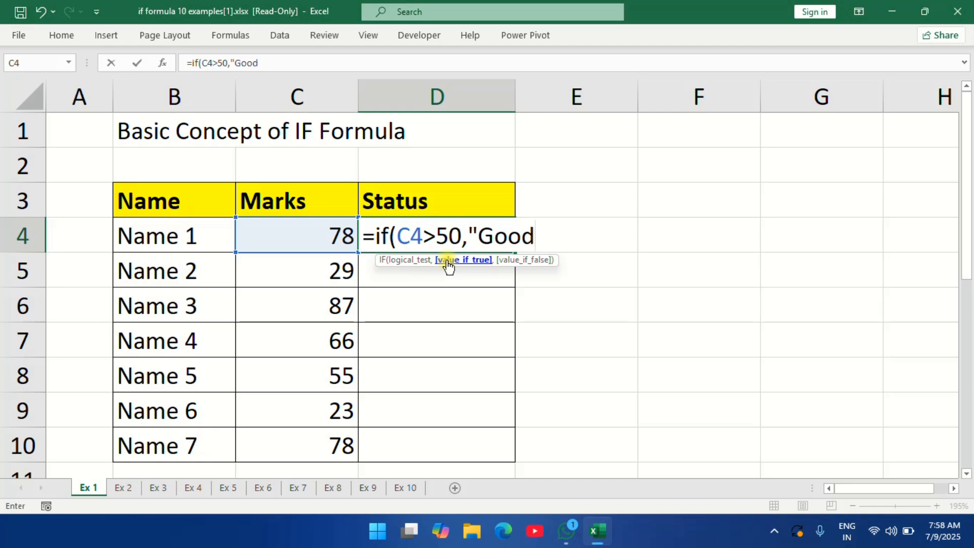
pyautogui.write('" ,')
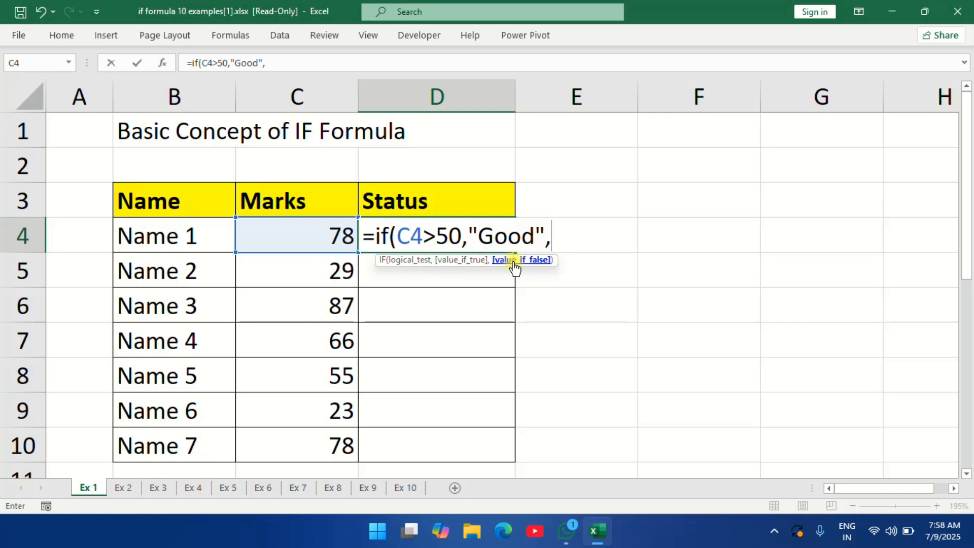
pyautogui.write('"Bad')
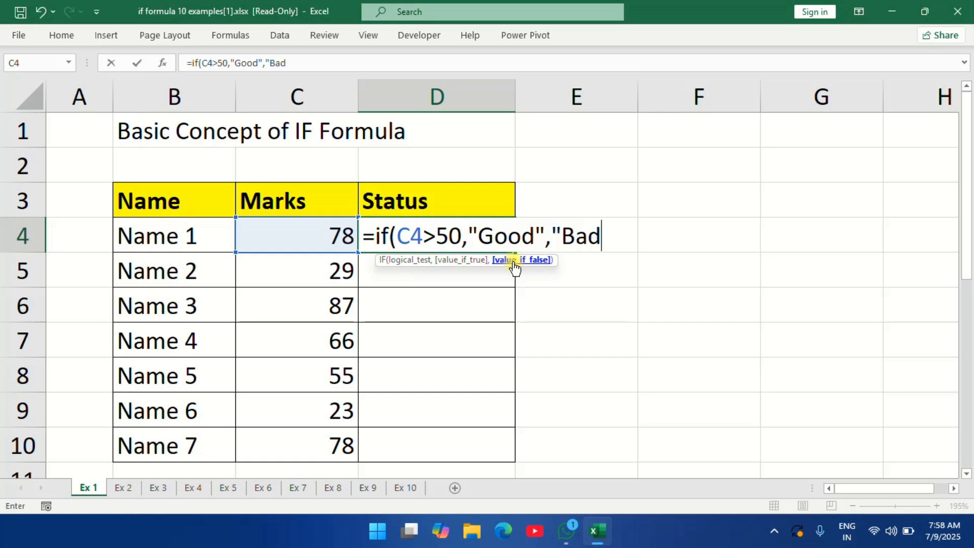
pyautogui.write('")')
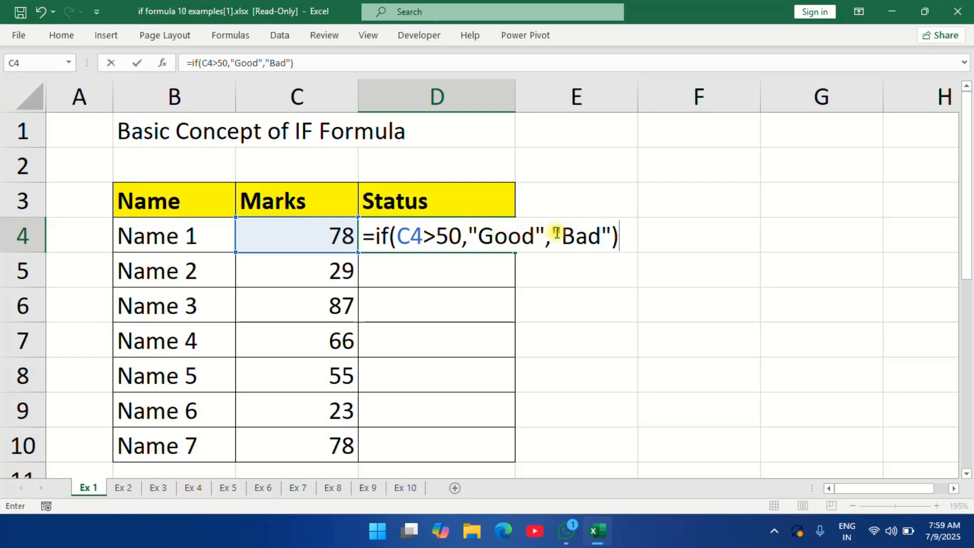
pyautogui.press('Return')
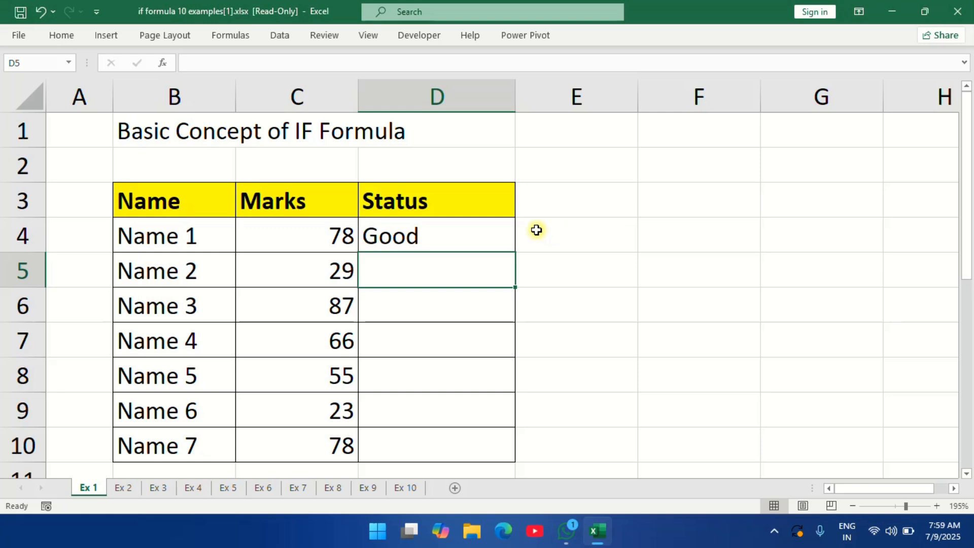
# Fill the Status formula from D4 down through D10
pyautogui.click(470, 228)
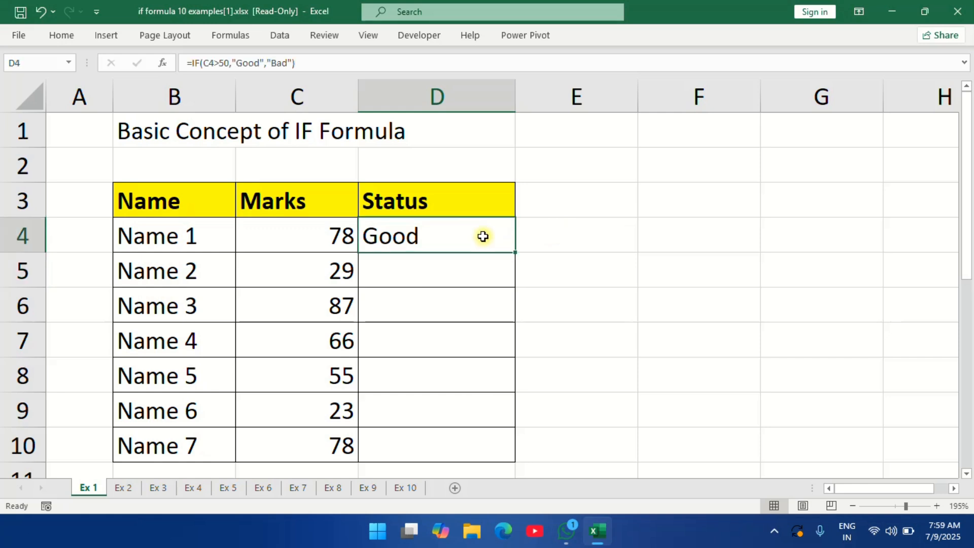
pyautogui.moveTo(514, 254); pyautogui.dragTo(516, 289)
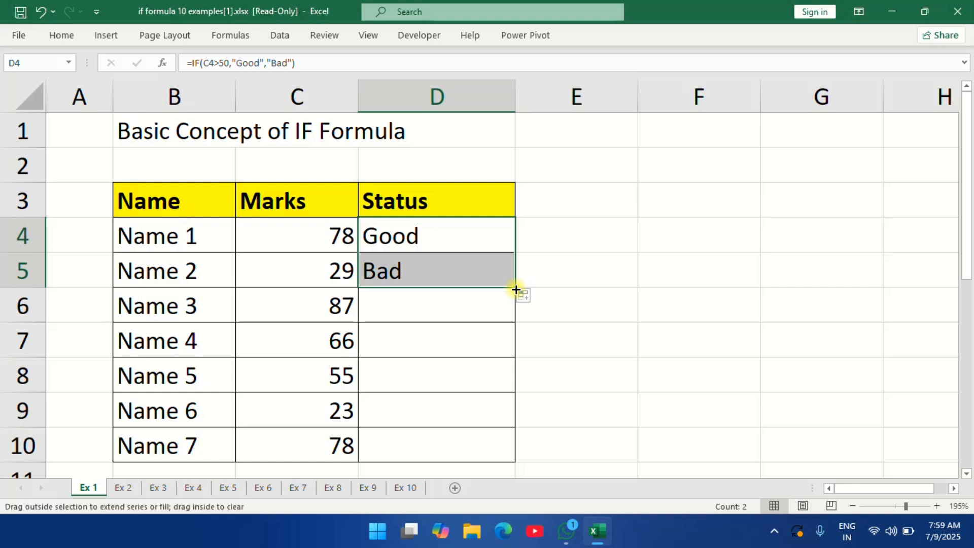
pyautogui.moveTo(516, 290); pyautogui.dragTo(514, 457)
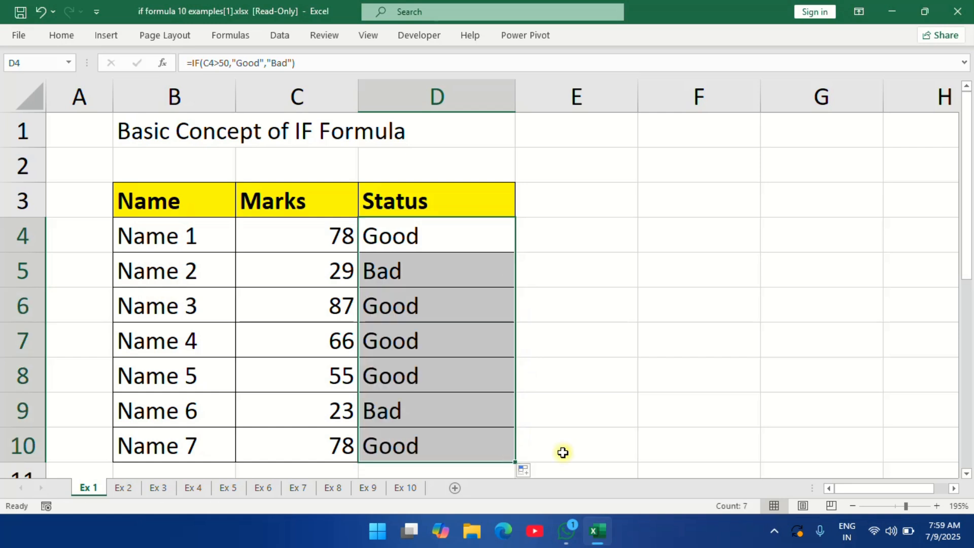
# Enter the reversed-condition formula =IF(C4<50,"Bad","Good") in cell E4
pyautogui.doubleClick(560, 238)
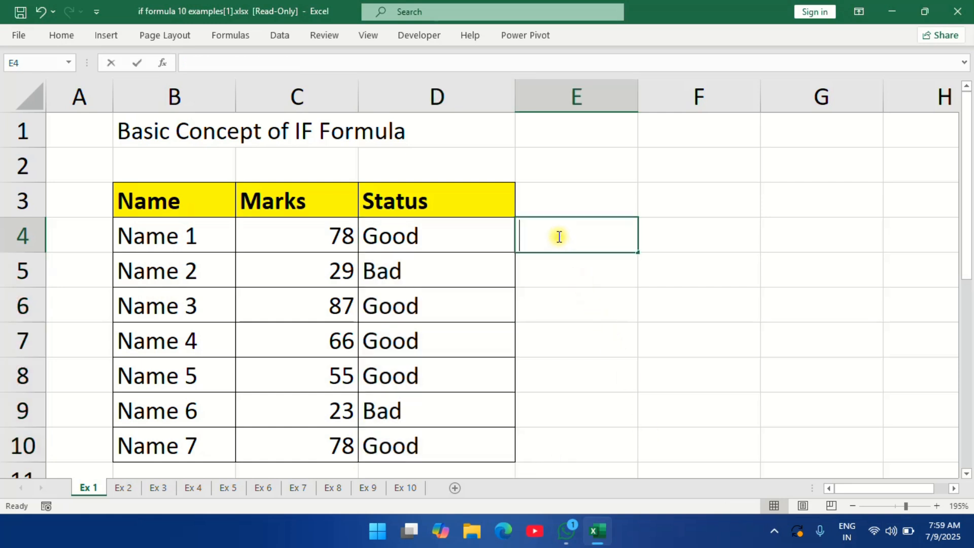
pyautogui.write('=if(')
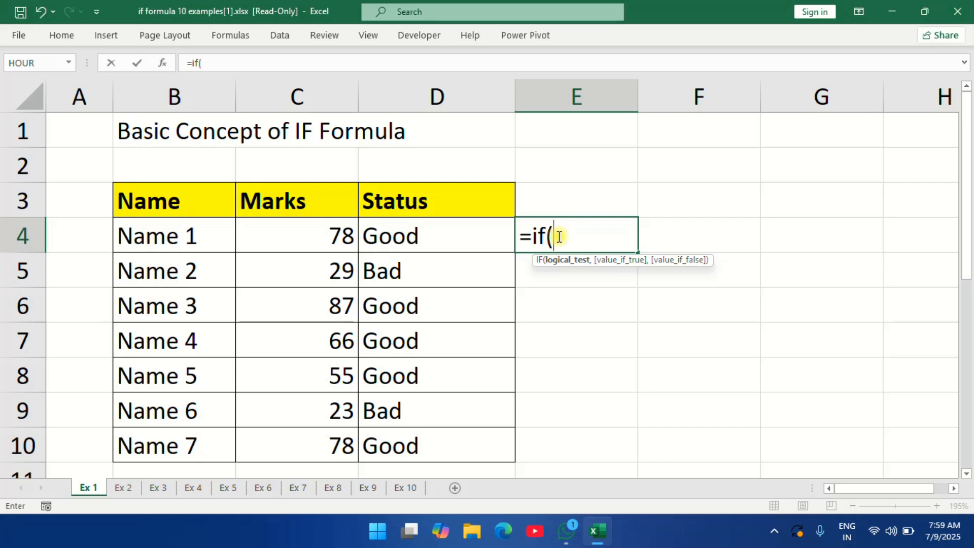
pyautogui.click(308, 240)
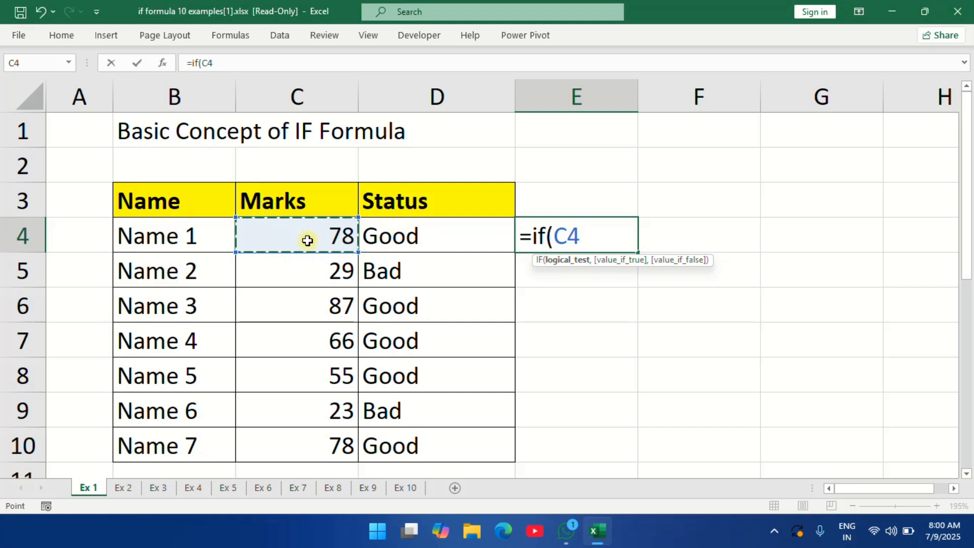
pyautogui.write('<')
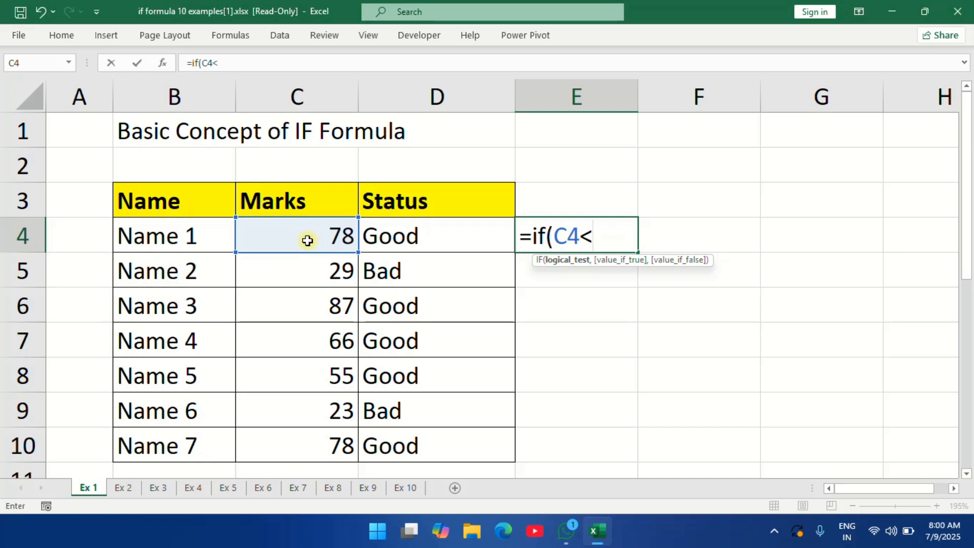
pyautogui.write('50')
pyautogui.write(',')
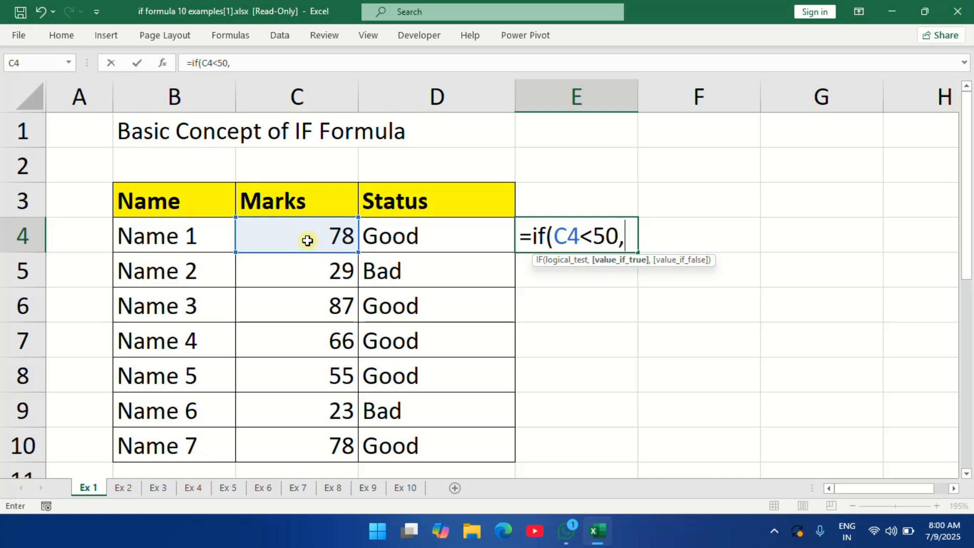
pyautogui.write('"Bad",')
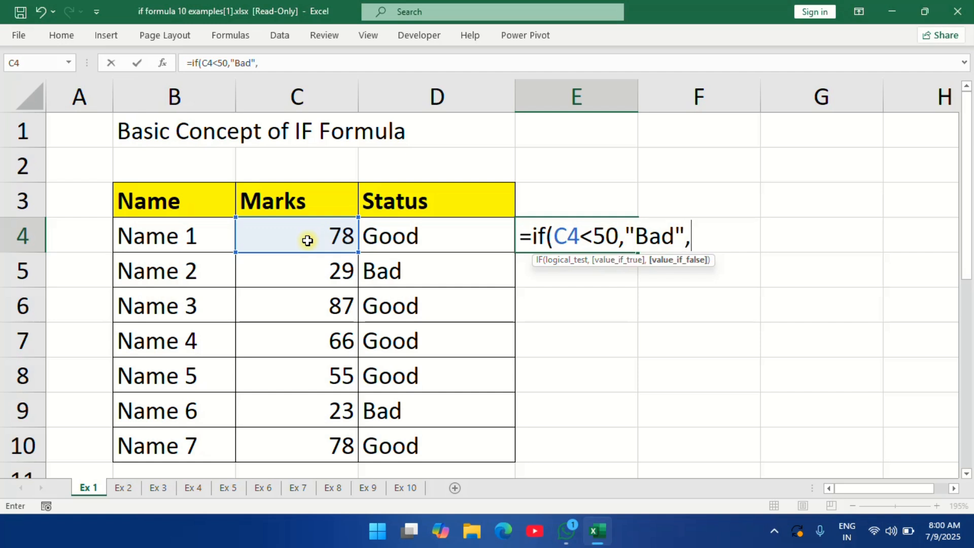
pyautogui.write('"Good"')
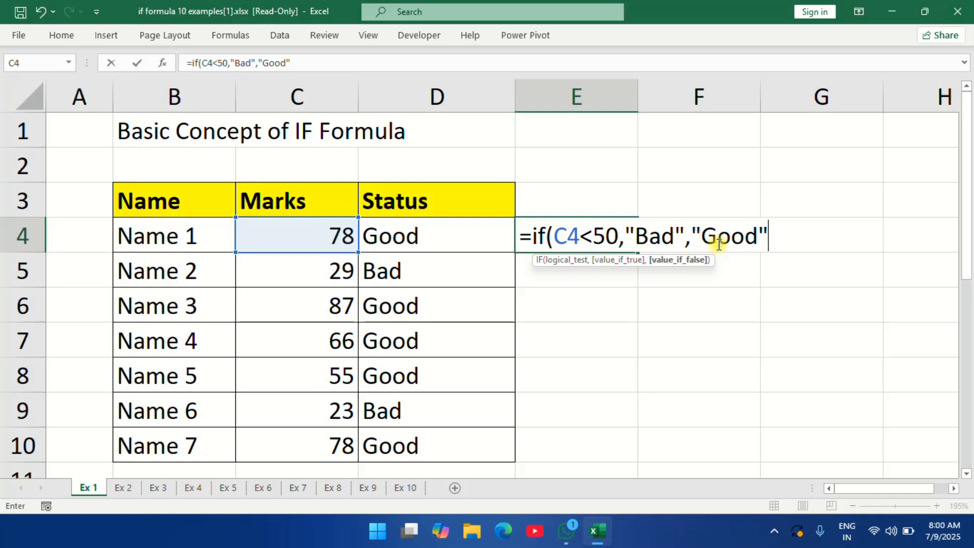
pyautogui.press('Return')
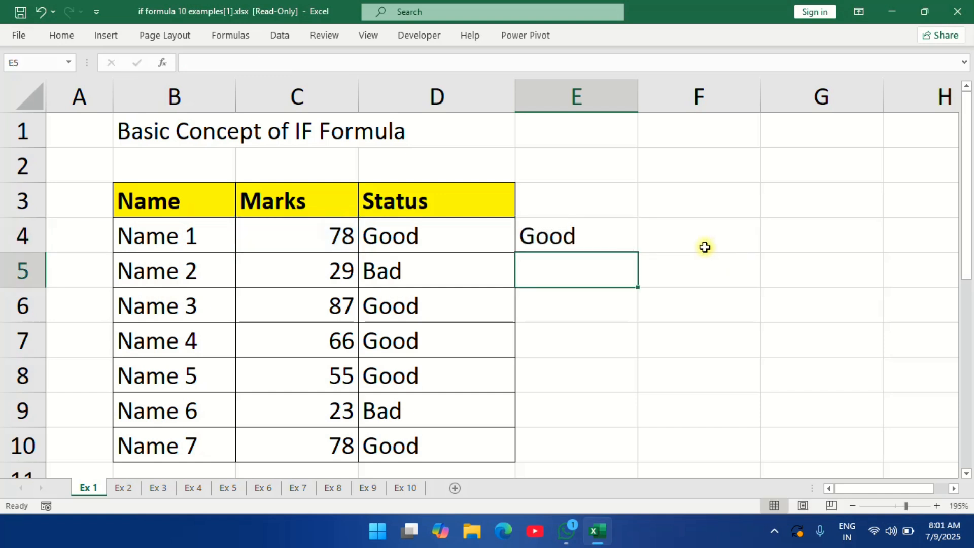
# Fill the reversed-condition formula from E4 down through E10
pyautogui.click(620, 245)
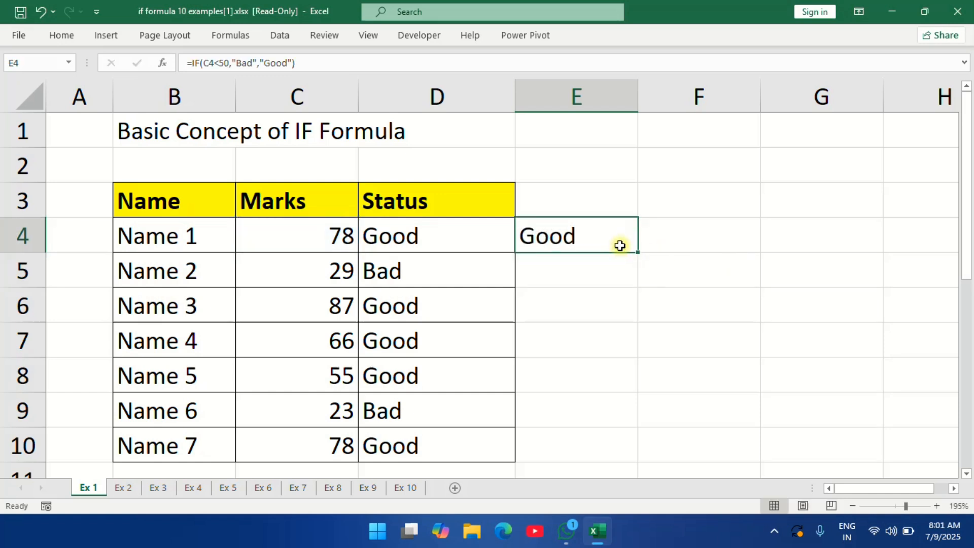
pyautogui.moveTo(638, 253); pyautogui.dragTo(639, 282)
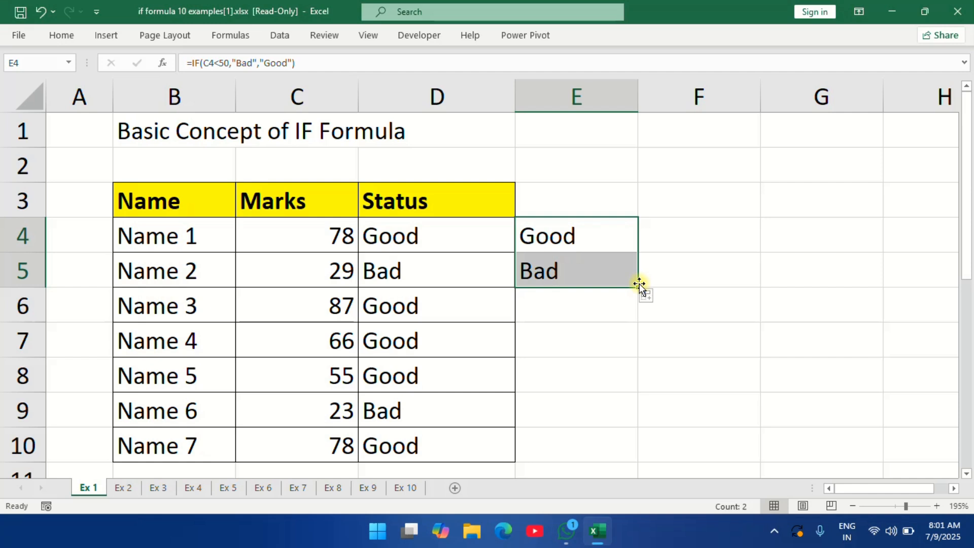
pyautogui.moveTo(639, 285); pyautogui.dragTo(639, 462)
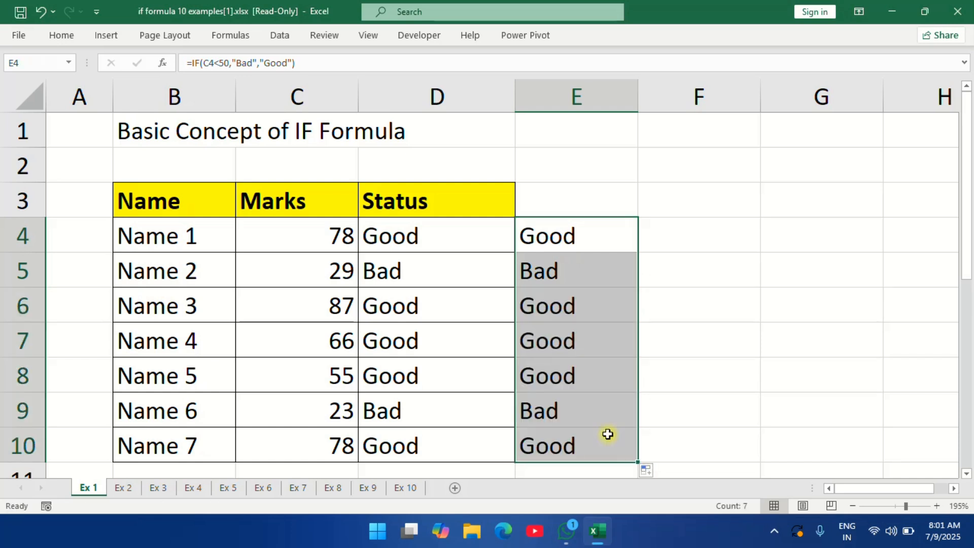
# Clear the contents of the formula results in D4:E10
pyautogui.moveTo(412, 234); pyautogui.dragTo(529, 439)
pyautogui.press('Delete')
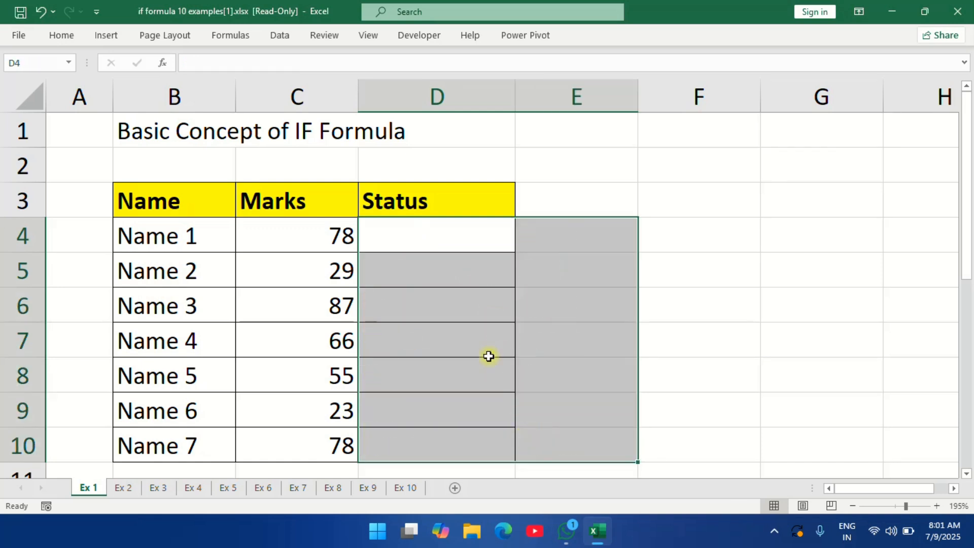
# Enter the formula =IF(C4>50,"Good","") in Status cell D4
pyautogui.click(426, 231)
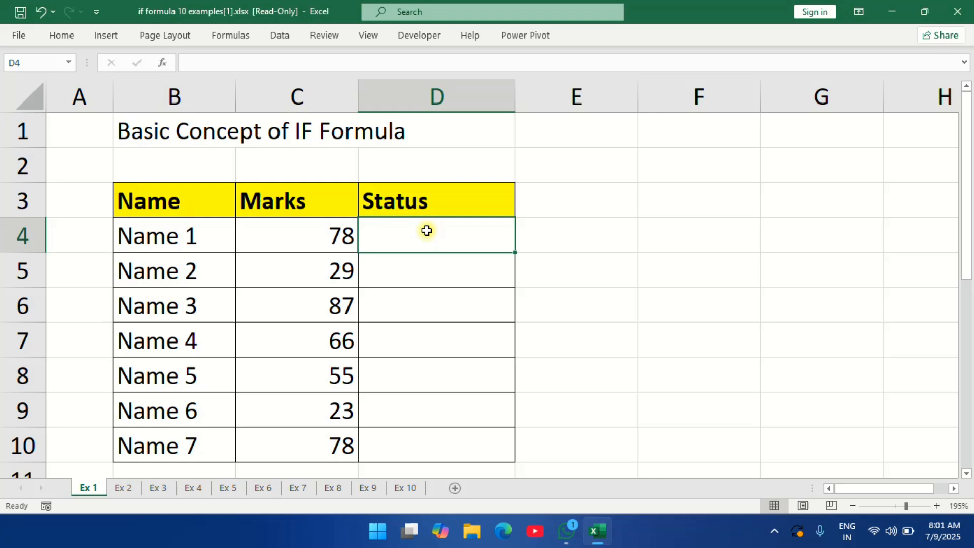
pyautogui.doubleClick(427, 231)
pyautogui.write('=if(')
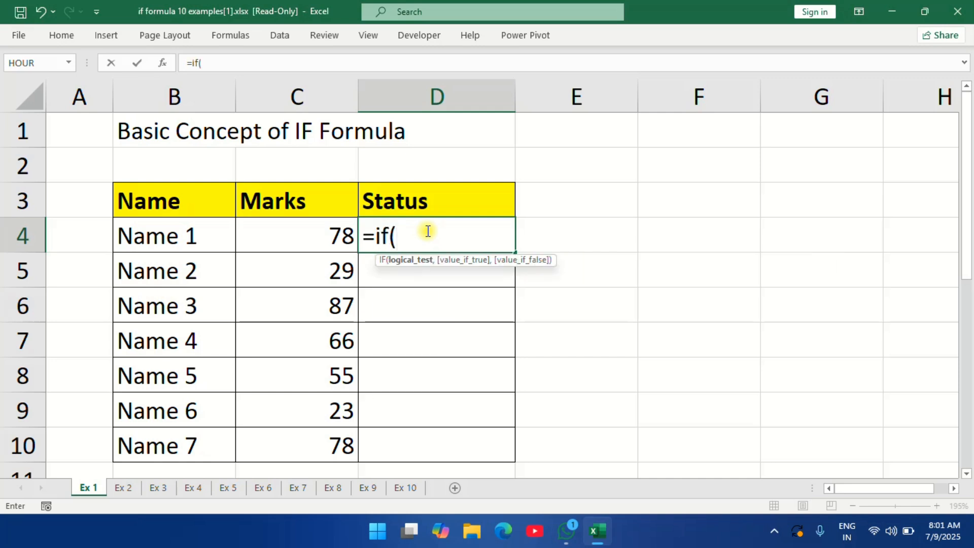
pyautogui.click(254, 223)
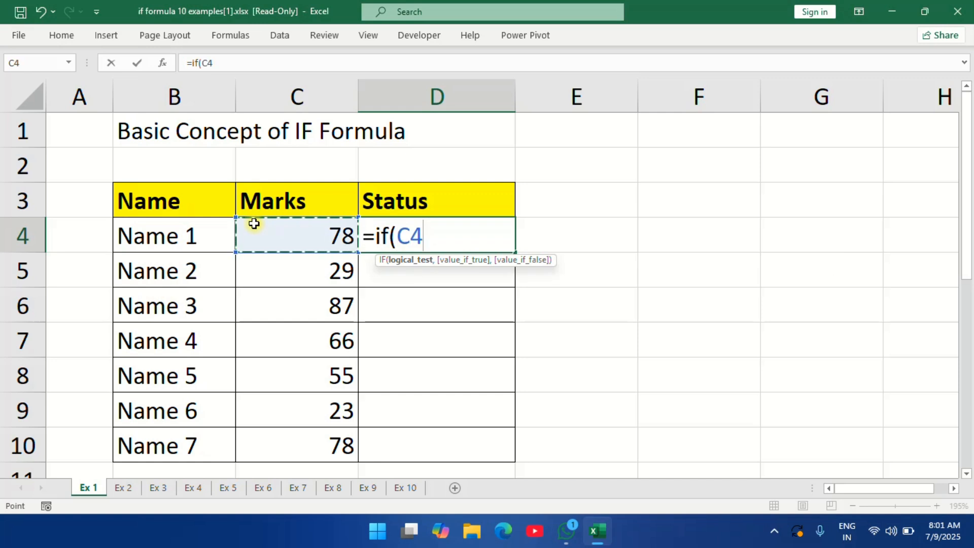
pyautogui.write('>50,')
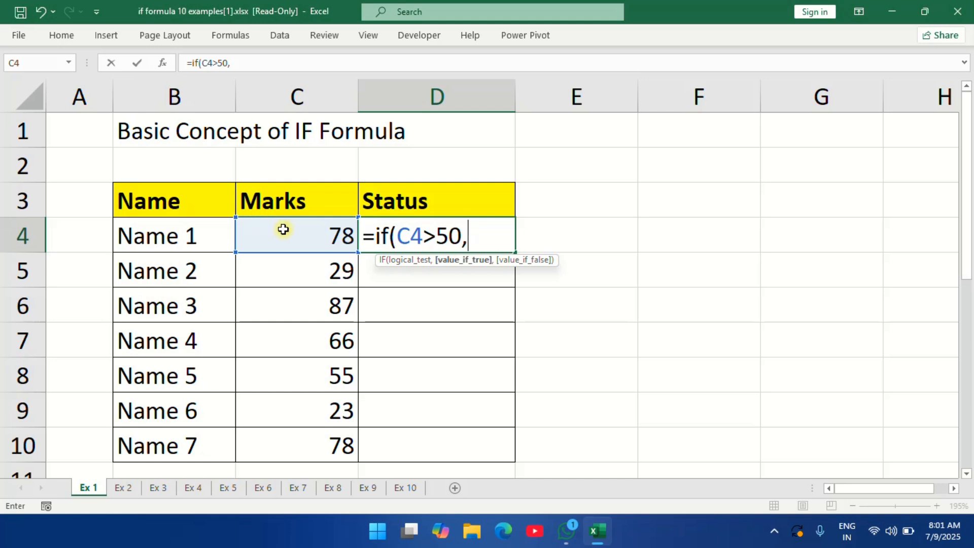
pyautogui.write('"g')
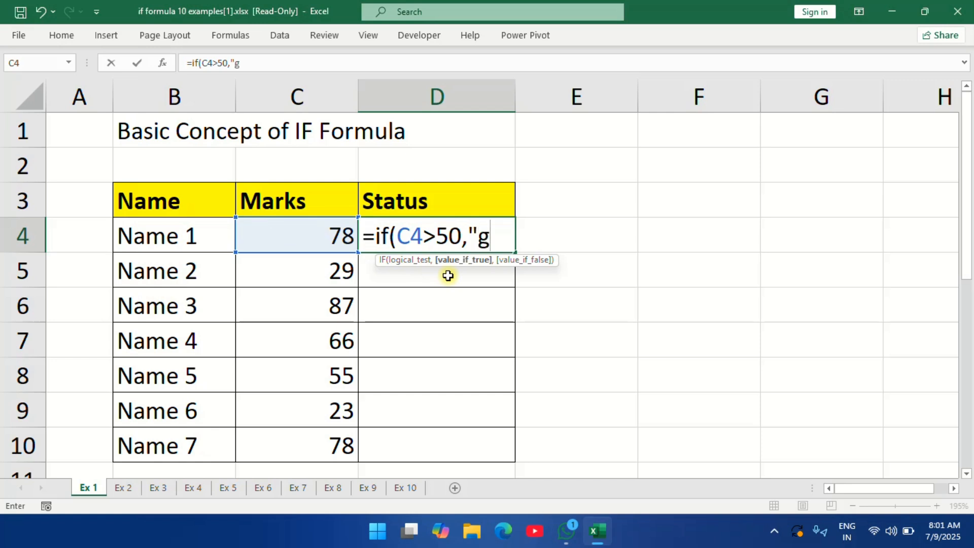
pyautogui.press('BackSpace')
pyautogui.write('Good')
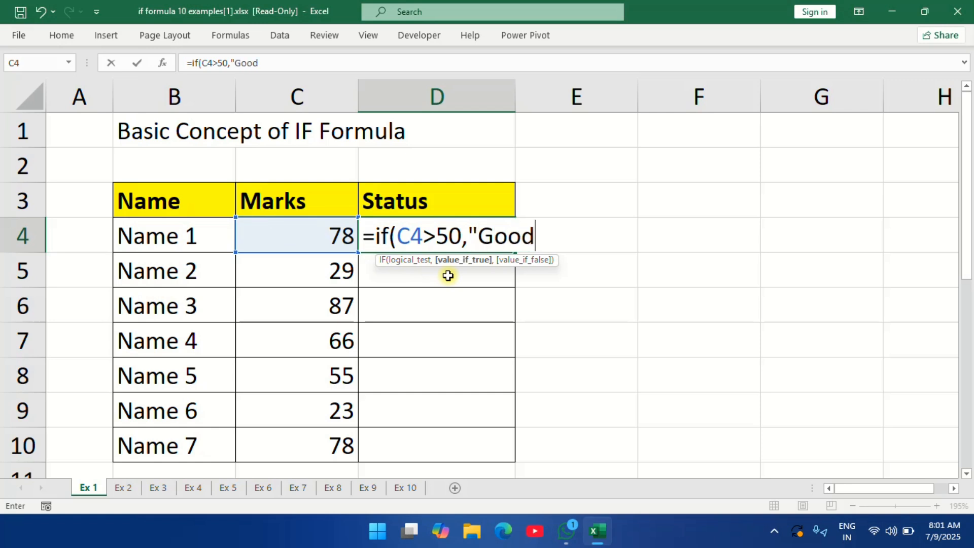
pyautogui.write('",""')
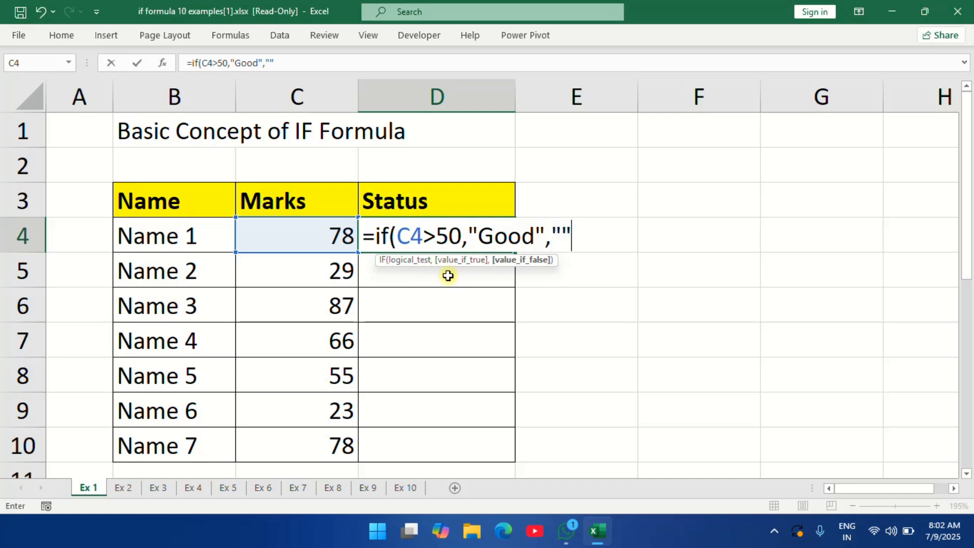
pyautogui.write(')')
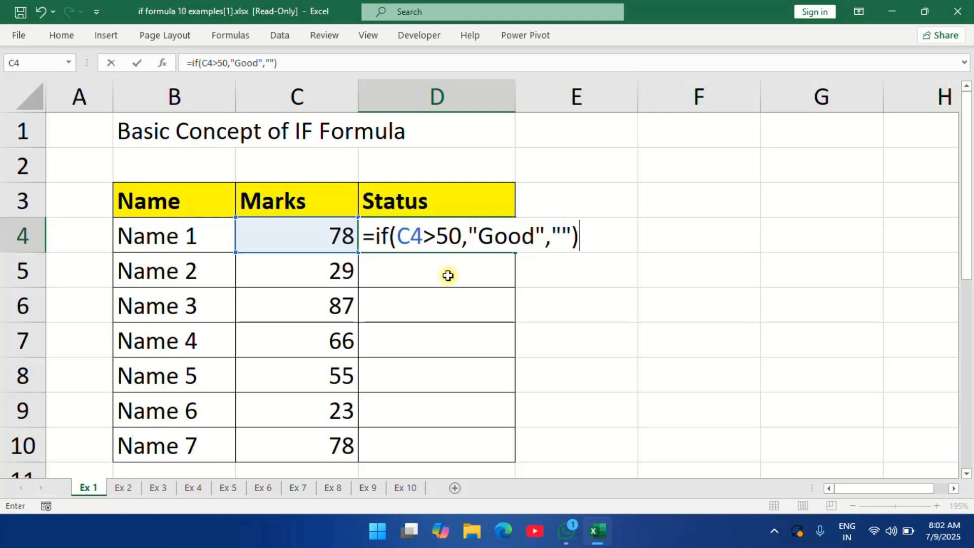
pyautogui.press('Return')
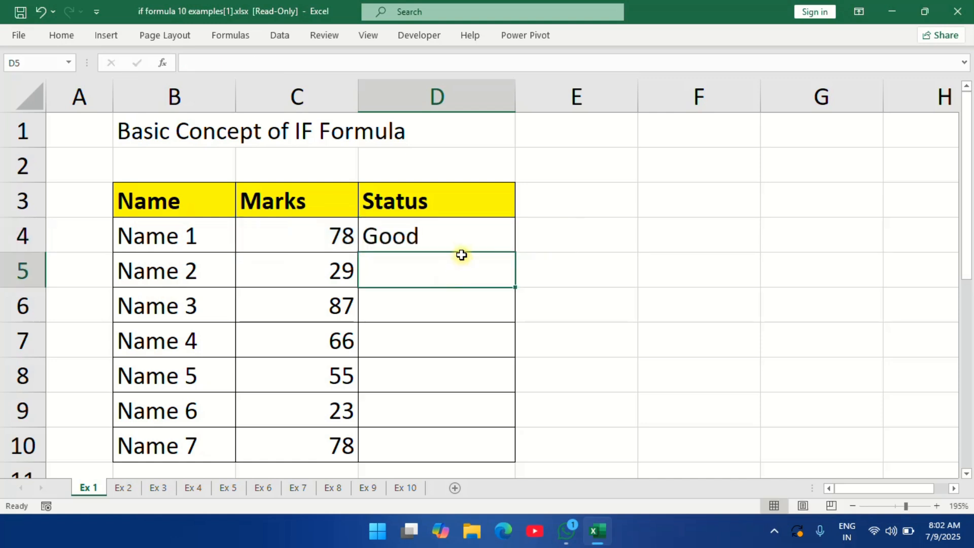
# Fill the Good-or-blank formula from D4 down through D10 and clear the results from D4:D10
pyautogui.click(461, 231)
pyautogui.moveTo(515, 252); pyautogui.dragTo(517, 450)
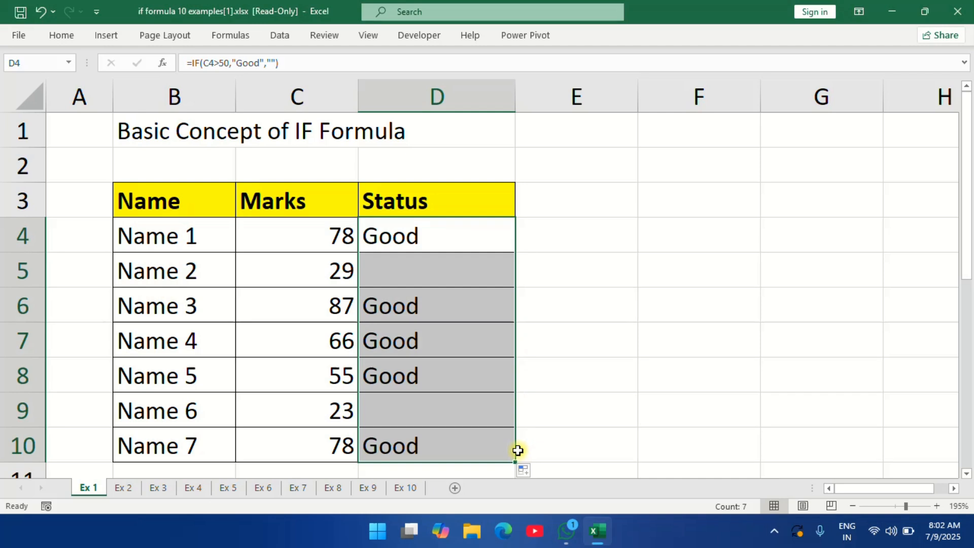
pyautogui.press('Delete')
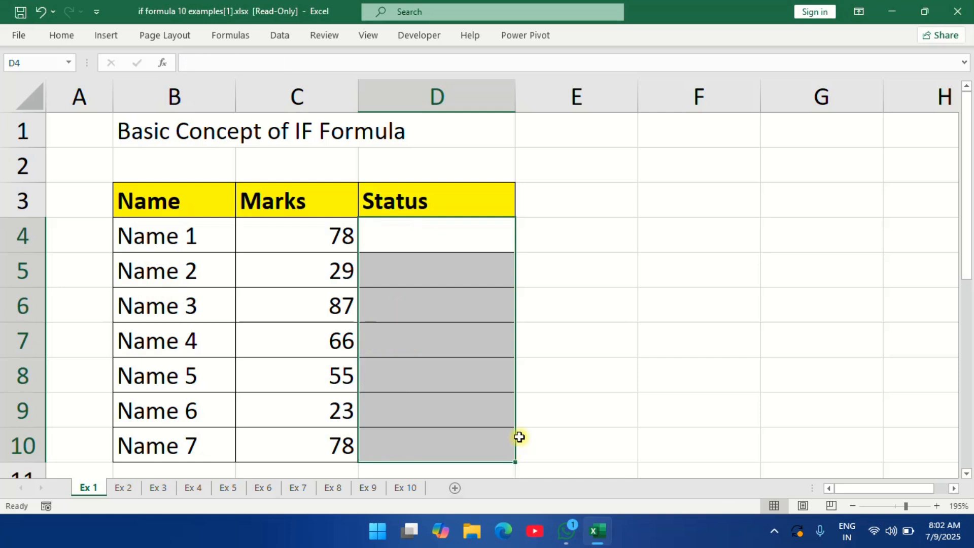
# Enter the formula =IF(C4>50," ","Bad") in Status cell D4, with a space as the true value
pyautogui.click(424, 242)
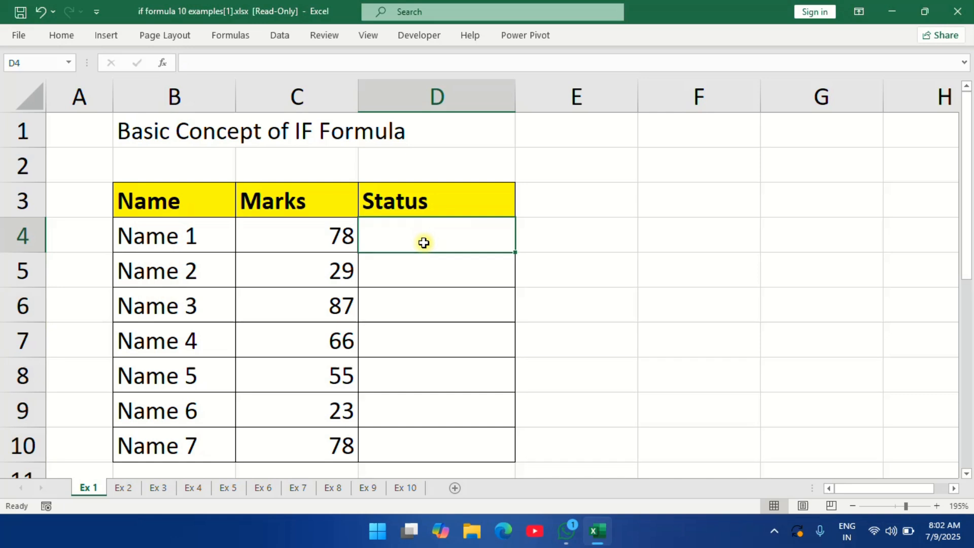
pyautogui.doubleClick(424, 242)
pyautogui.write('=')
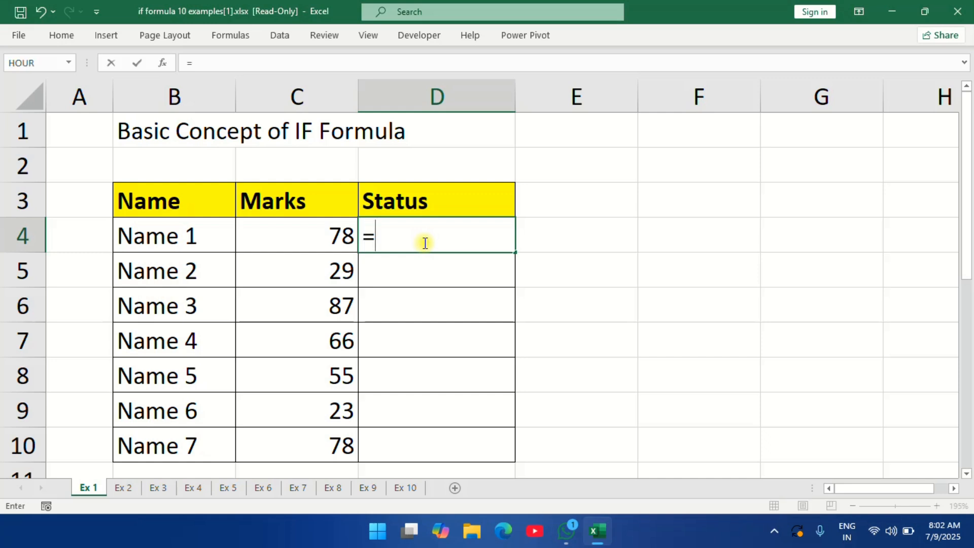
pyautogui.write('if(')
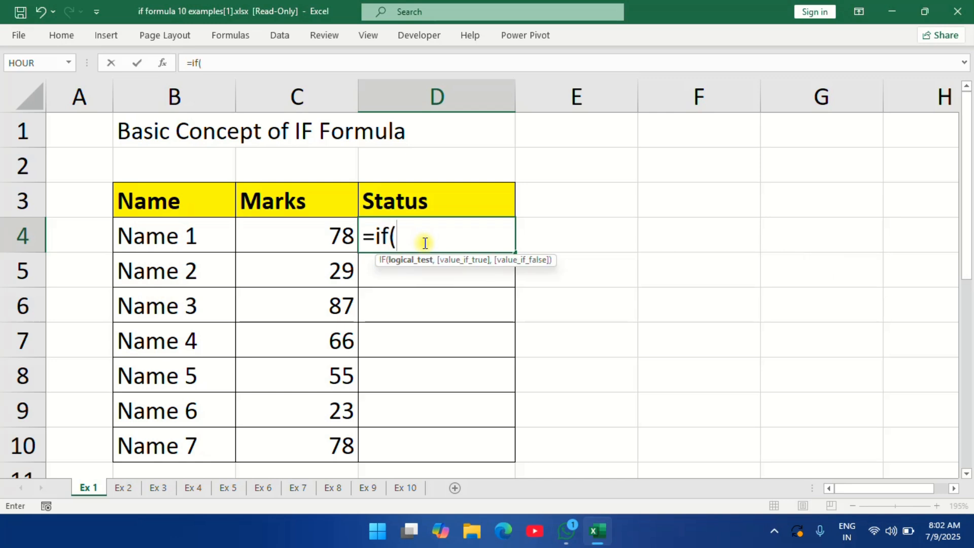
pyautogui.click(317, 231)
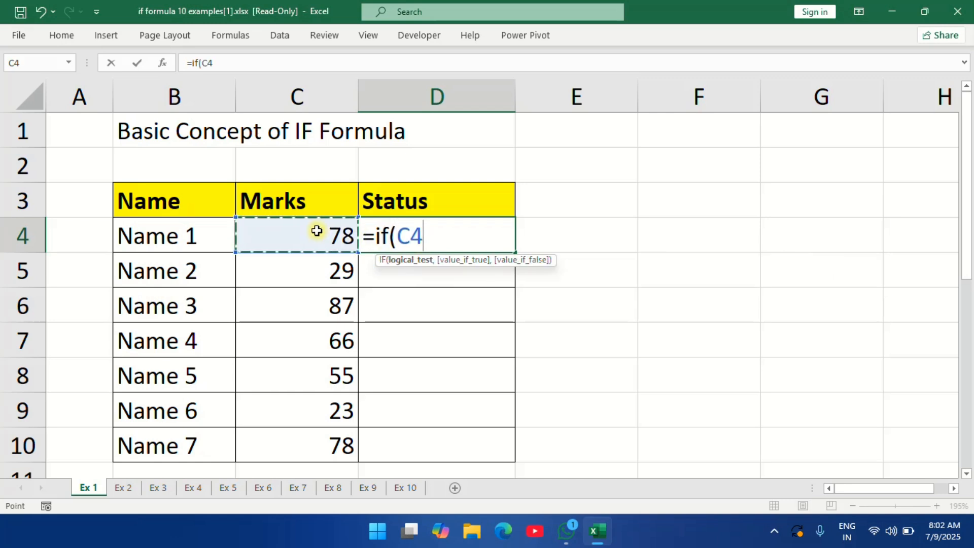
pyautogui.write('>')
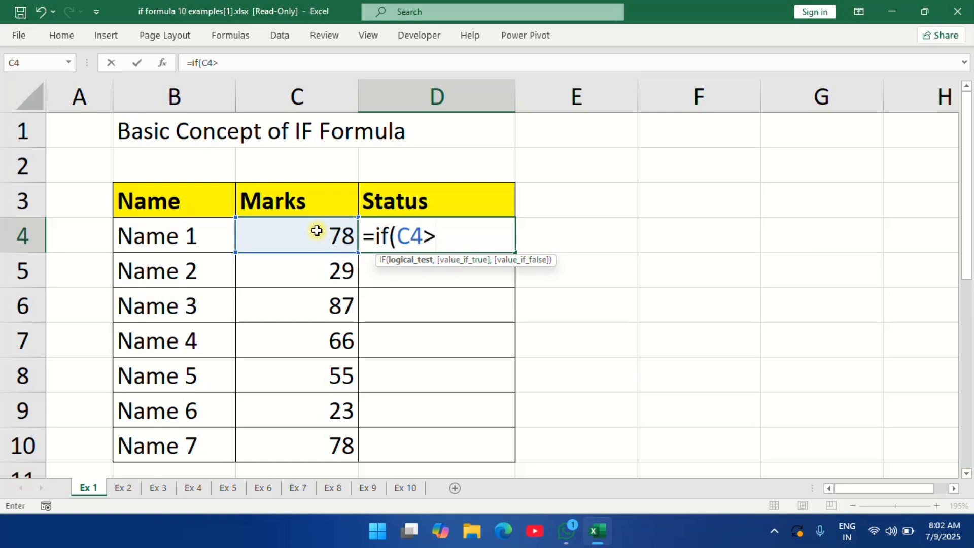
pyautogui.write('50,')
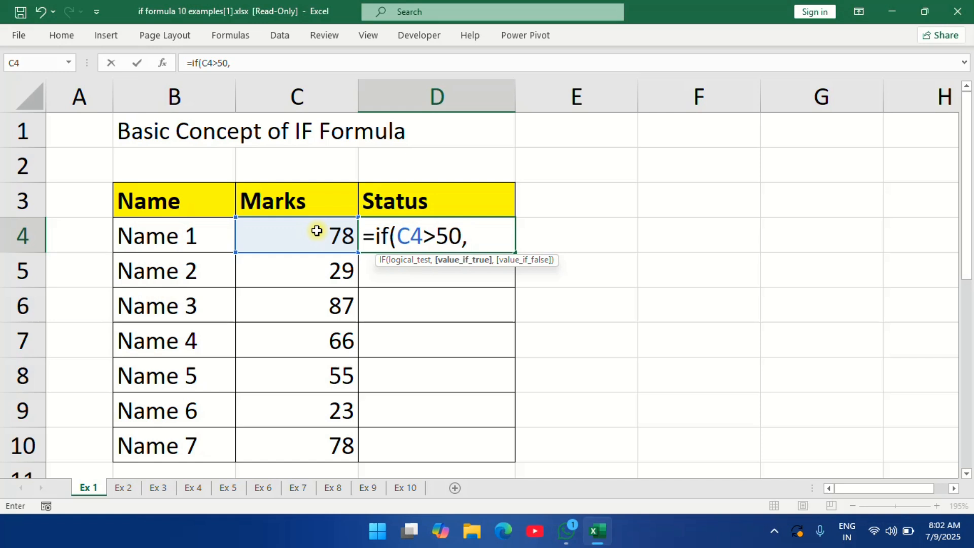
pyautogui.write('"')
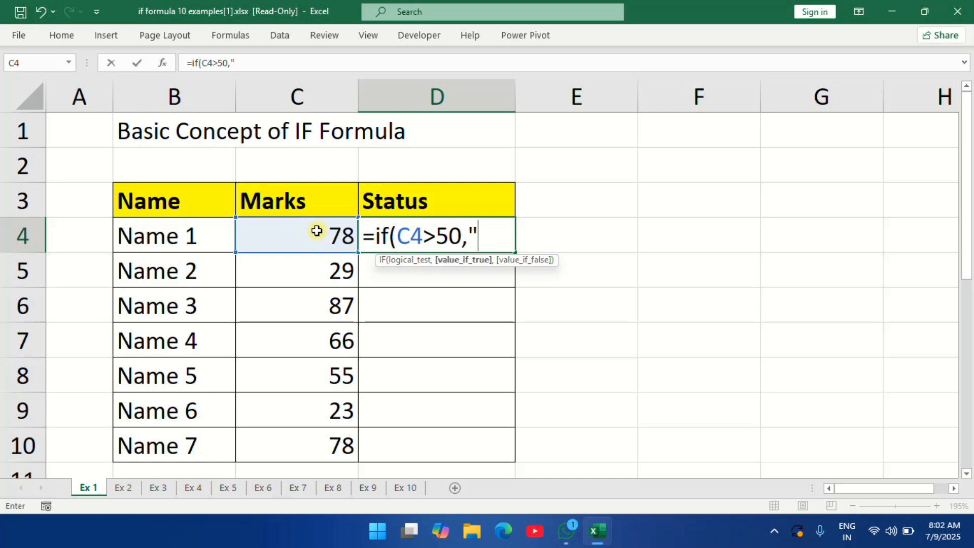
pyautogui.write(' ","')
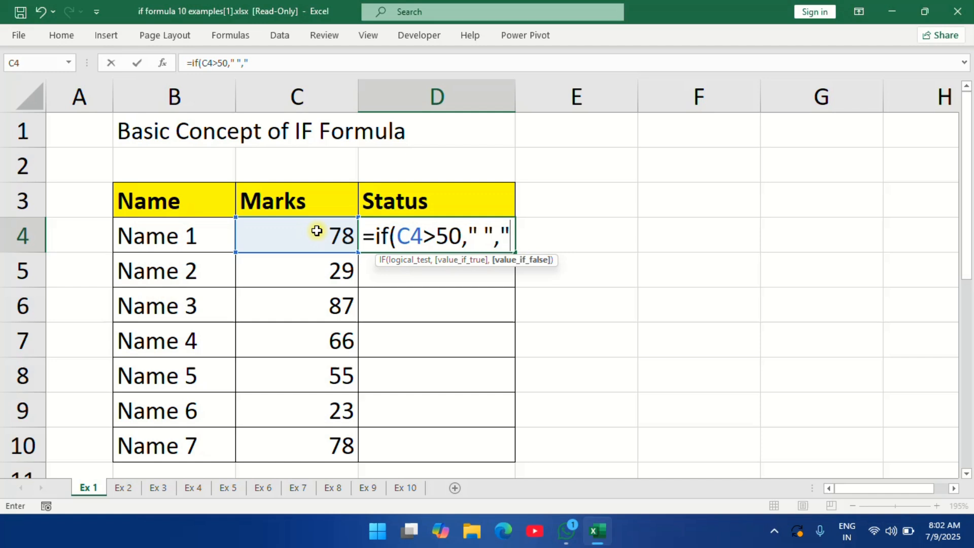
pyautogui.write('Bad')
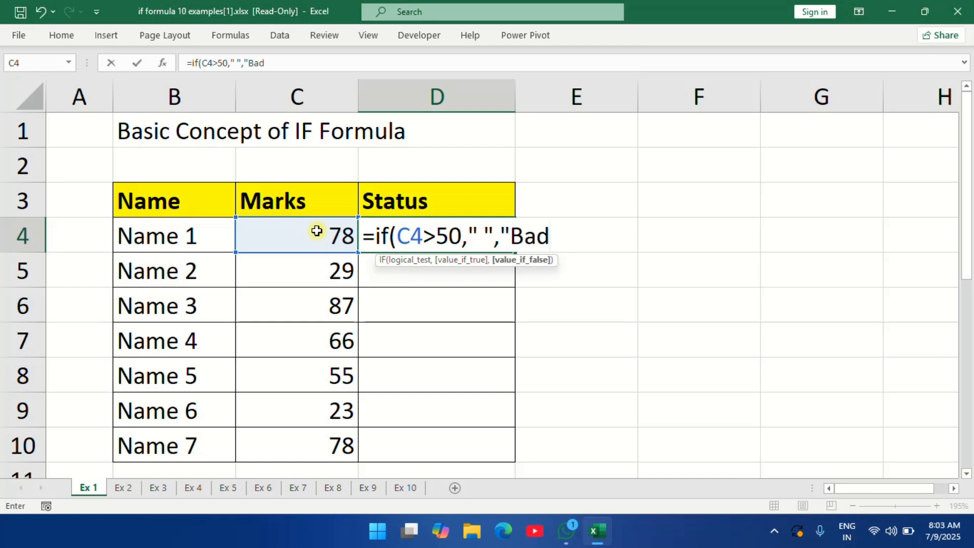
pyautogui.write('")')
pyautogui.press('Return')
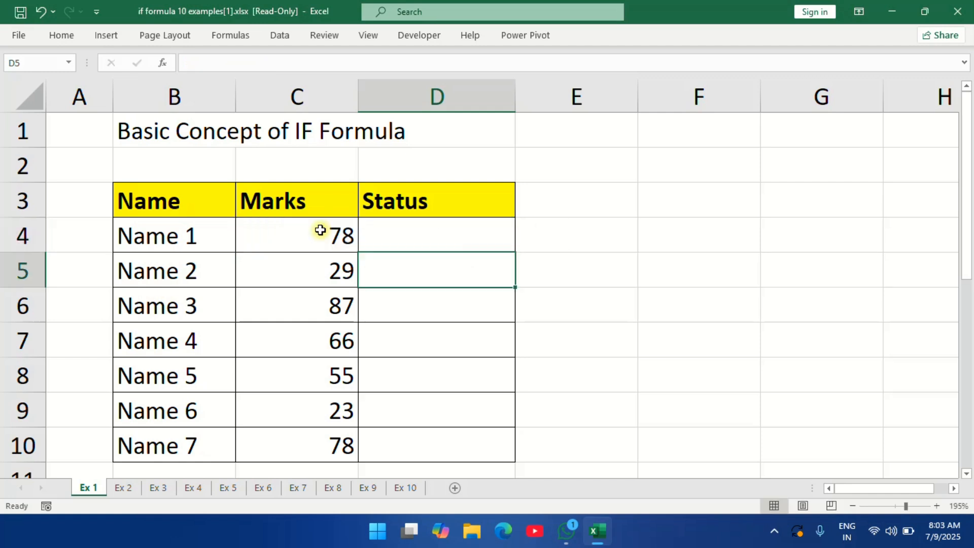
# Fill the blank-or-Bad formula from D4 down through D10
pyautogui.click(432, 231)
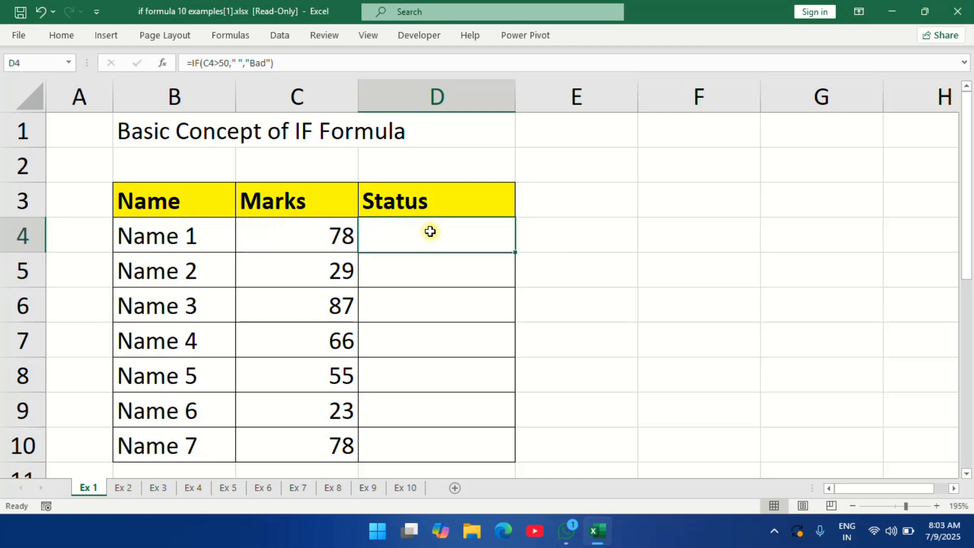
pyautogui.moveTo(515, 252); pyautogui.dragTo(518, 462)
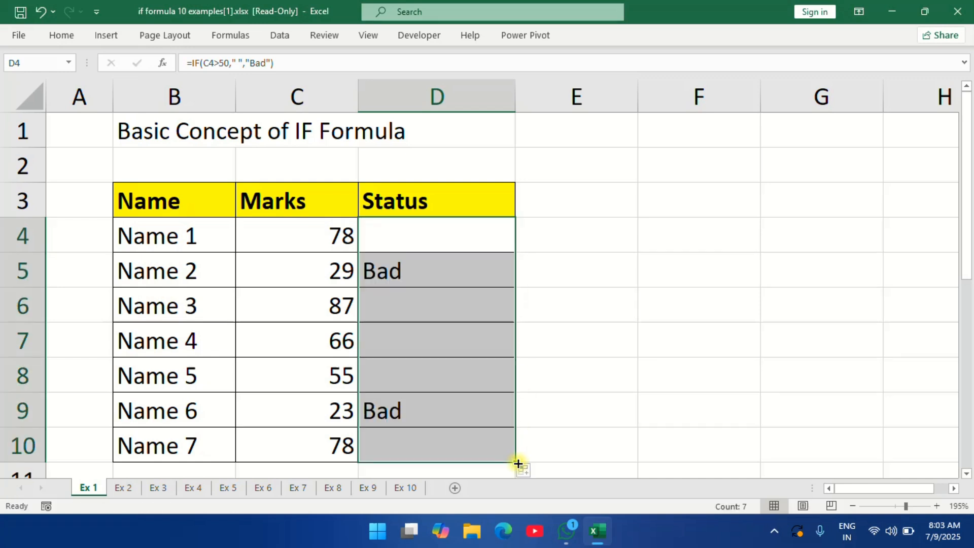
# Open the formula in D4 to review its condition and return values, and close it without edits
pyautogui.click(411, 233)
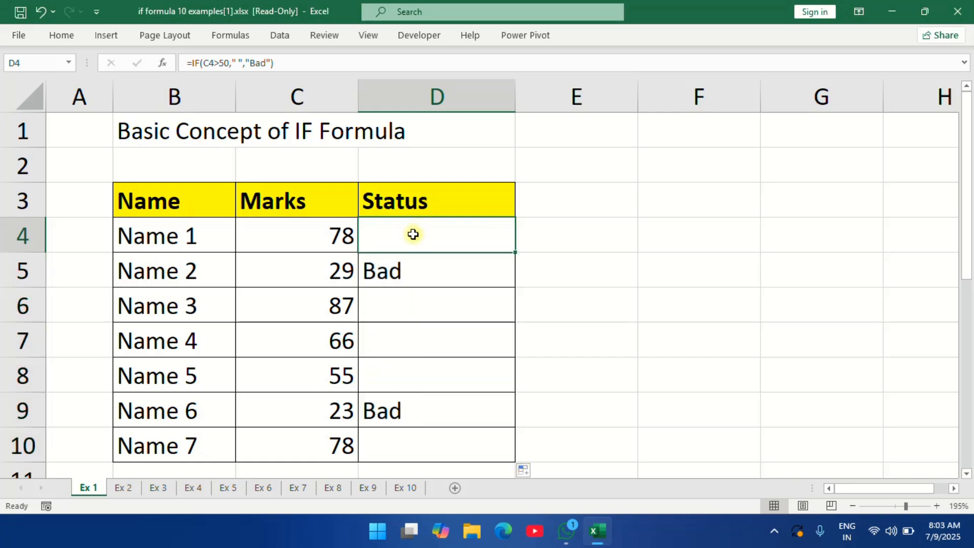
pyautogui.doubleClick(414, 234)
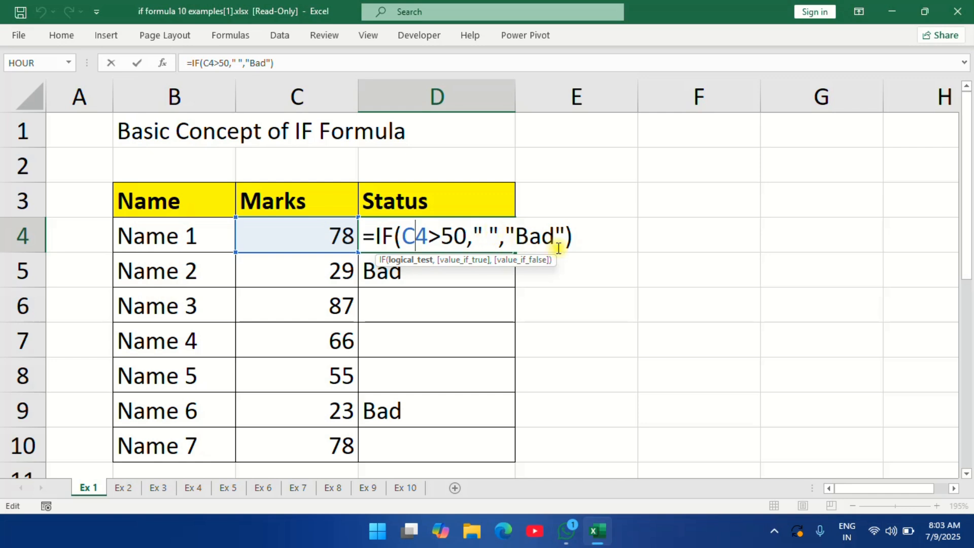
pyautogui.click(582, 242)
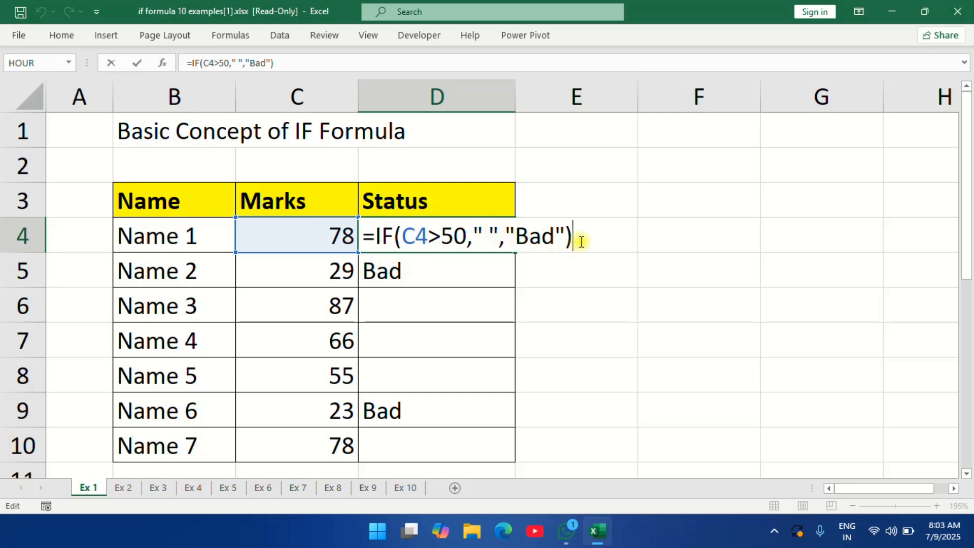
pyautogui.press('Return')
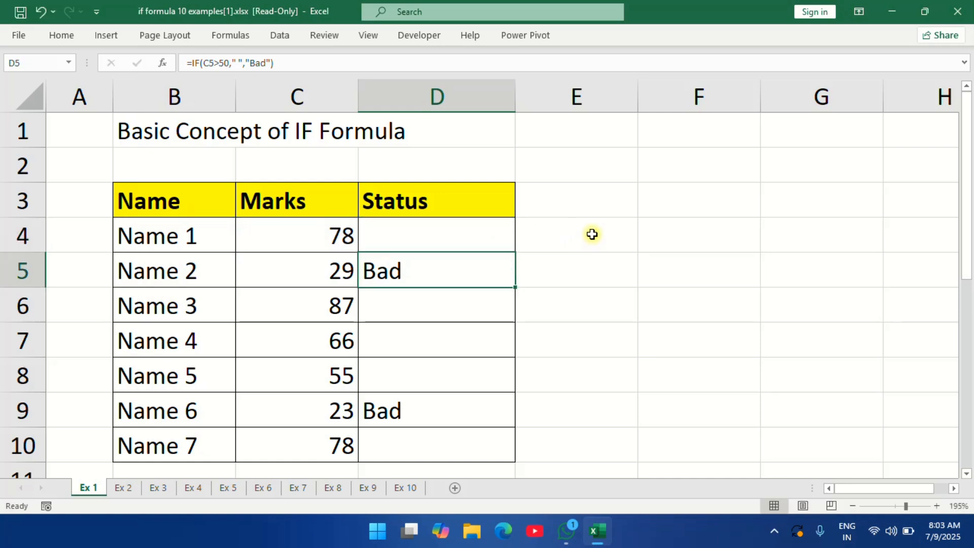
# Enter the reversed-condition formula =IF(C4<50,"Bad","") in E4 and fill it down through E10
pyautogui.doubleClick(594, 234)
pyautogui.write('=')
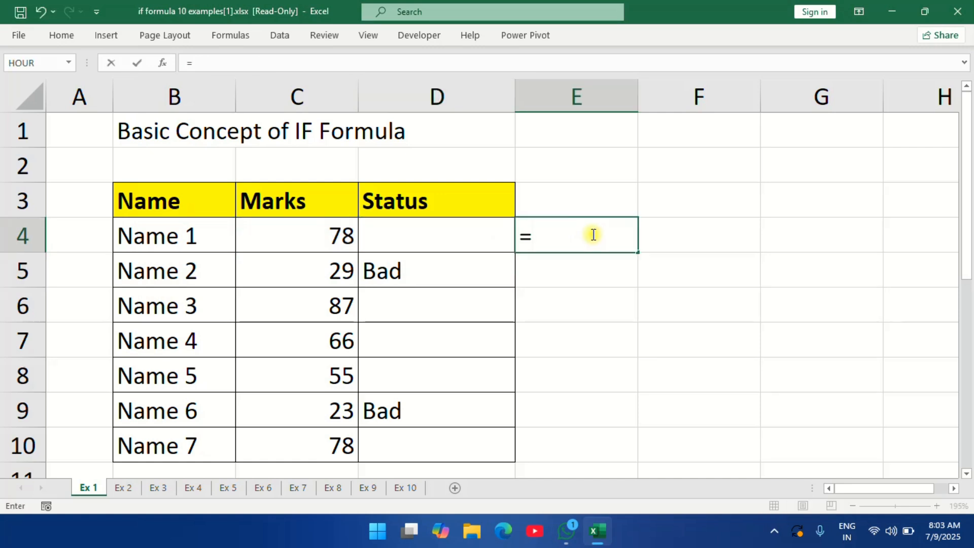
pyautogui.write('if(')
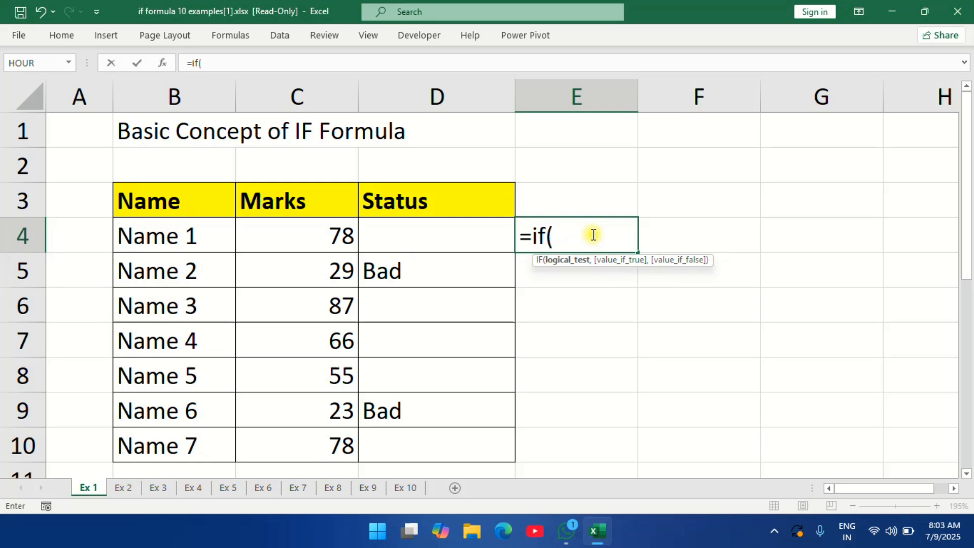
pyautogui.click(299, 228)
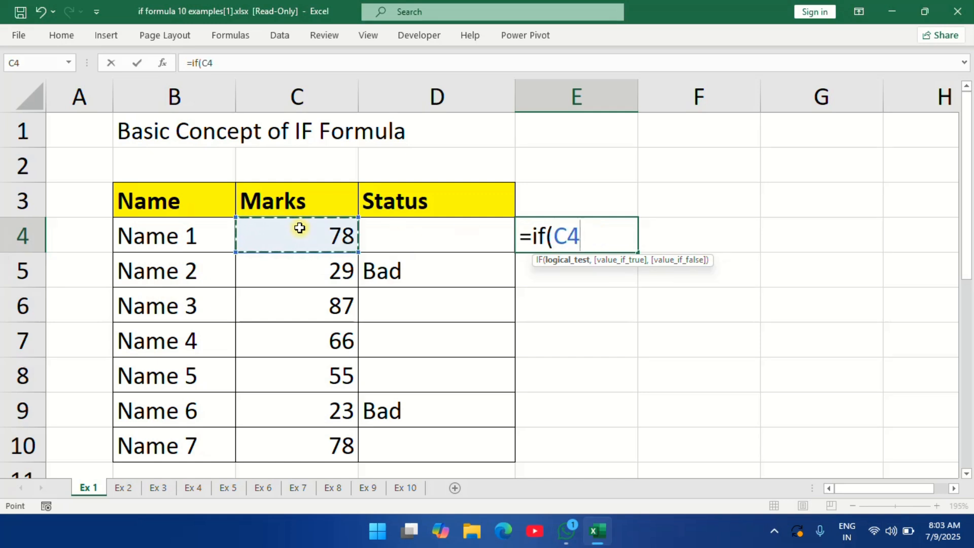
pyautogui.write('<')
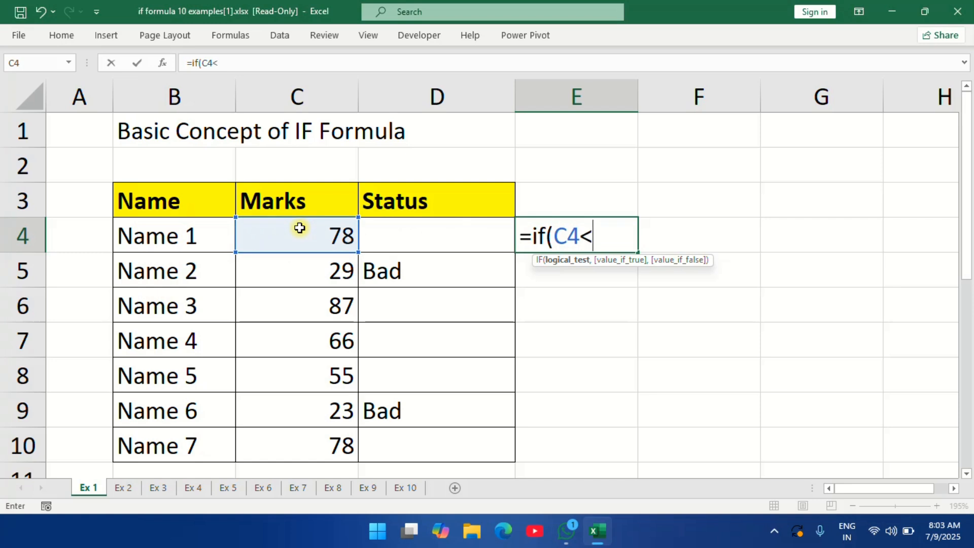
pyautogui.write('50')
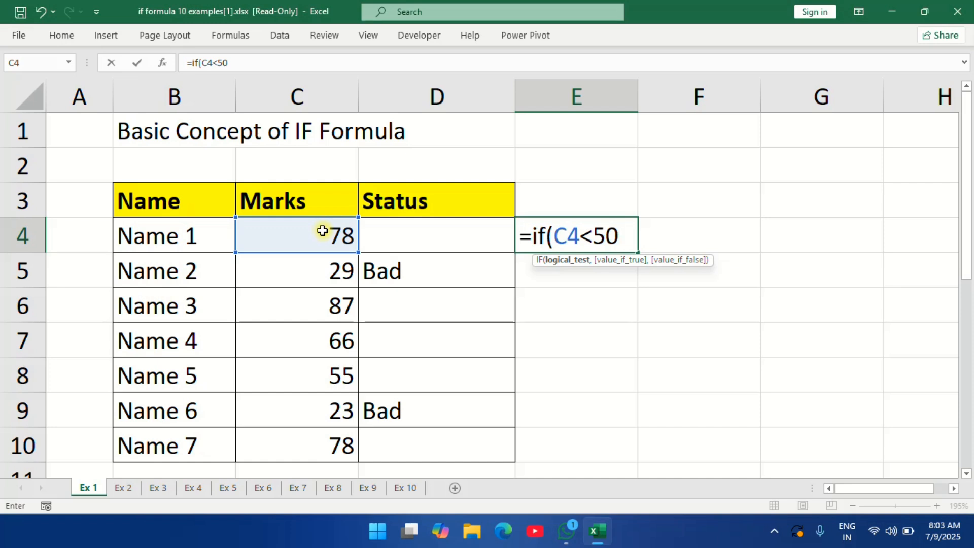
pyautogui.write(',')
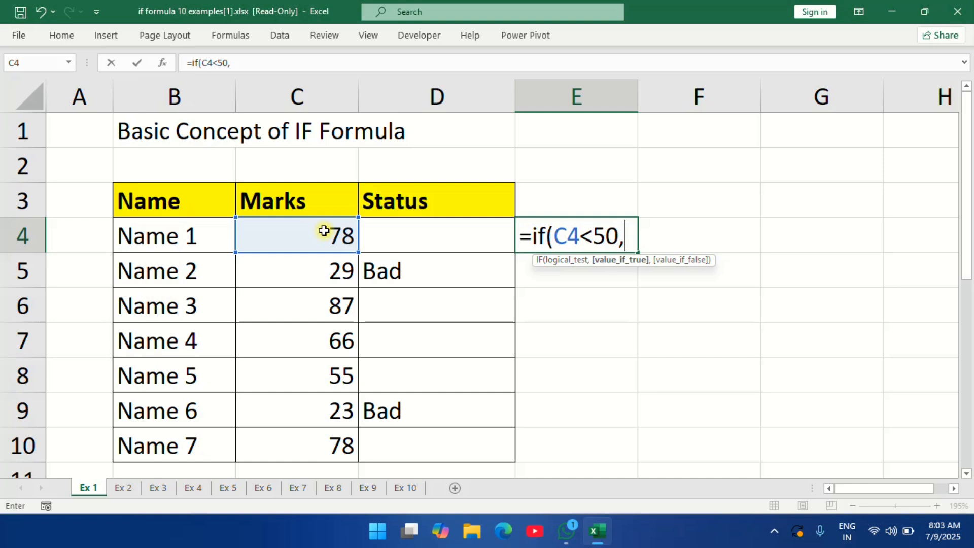
pyautogui.write('"Bad')
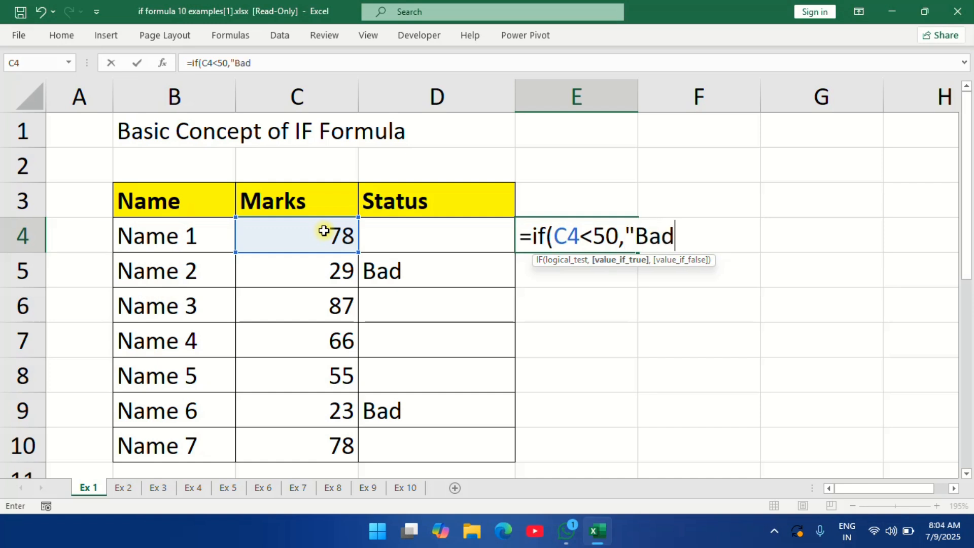
pyautogui.write('",""')
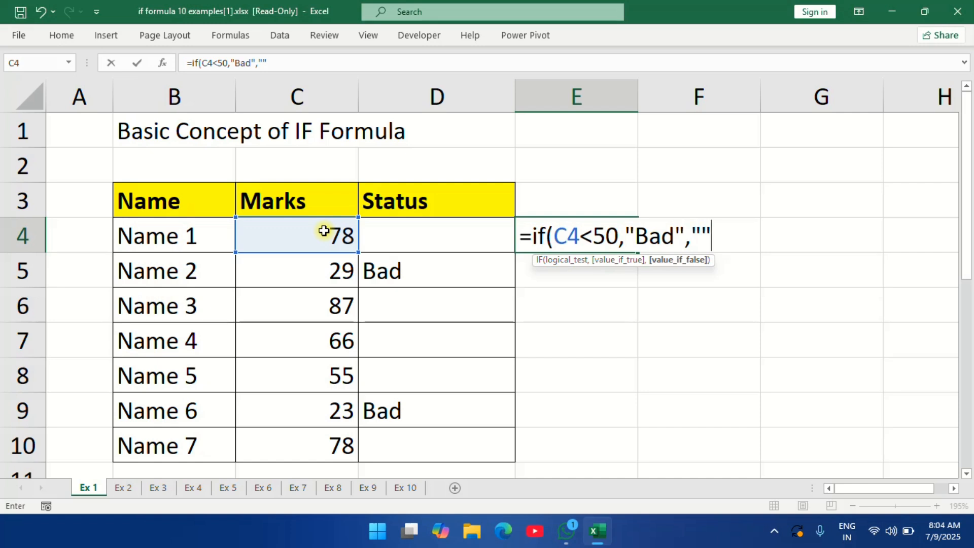
pyautogui.write(')')
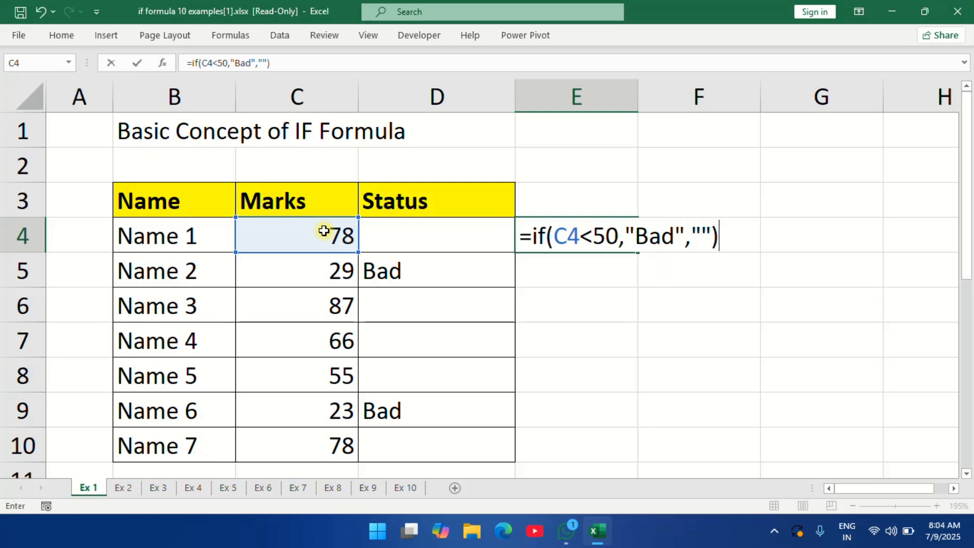
pyautogui.press('Return')
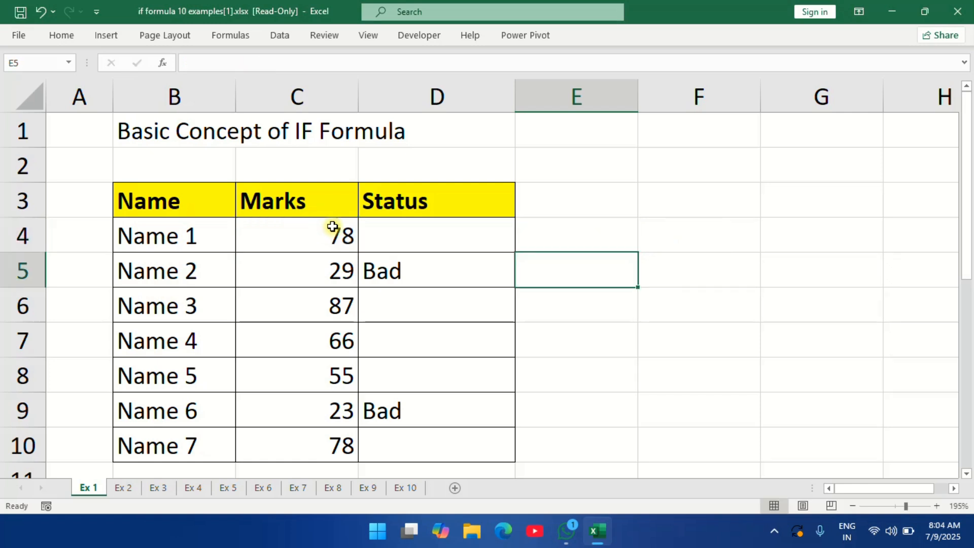
pyautogui.click(557, 231)
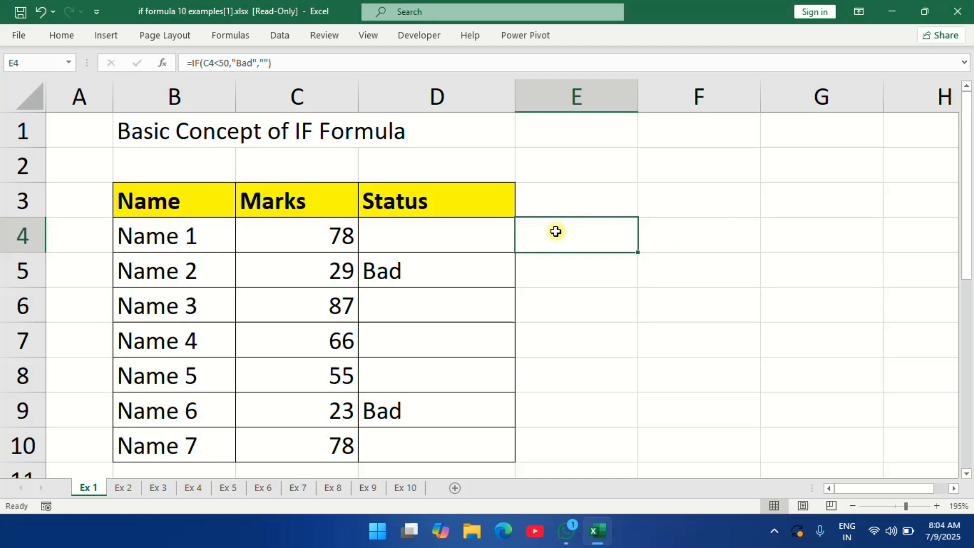
pyautogui.moveTo(638, 252); pyautogui.dragTo(642, 449)
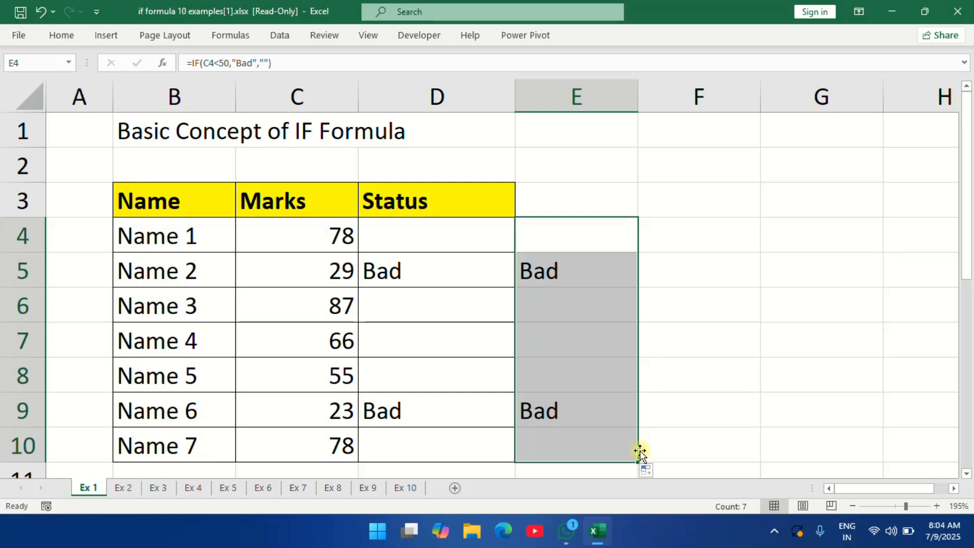
# On sheet Ex 2, start an IF formula in Status cell D4 with the condition C4>50
pyautogui.click(124, 489)
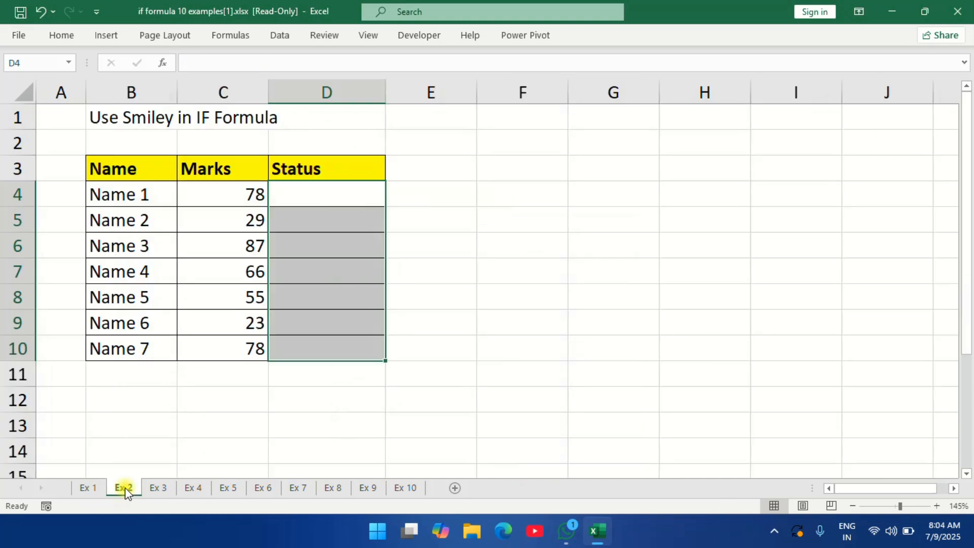
pyautogui.click(321, 199)
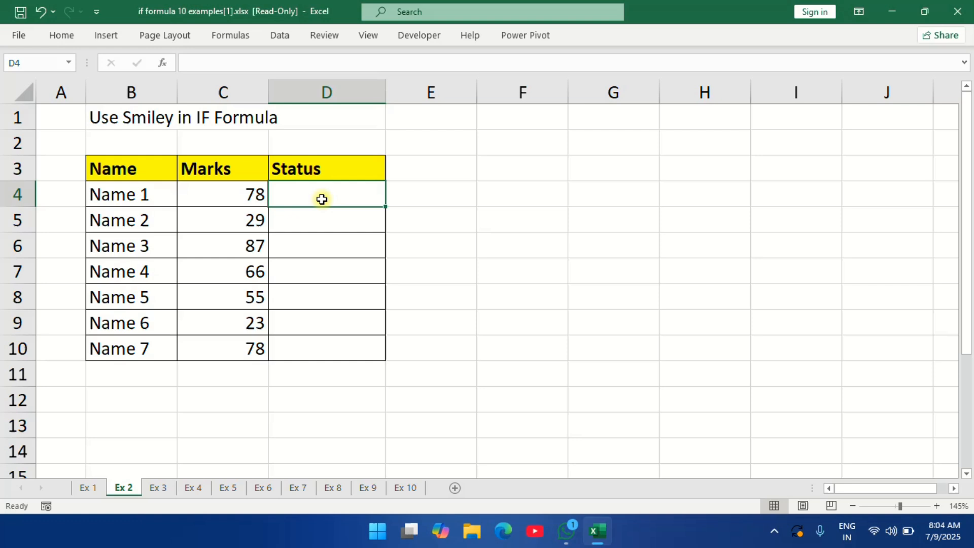
pyautogui.write('=')
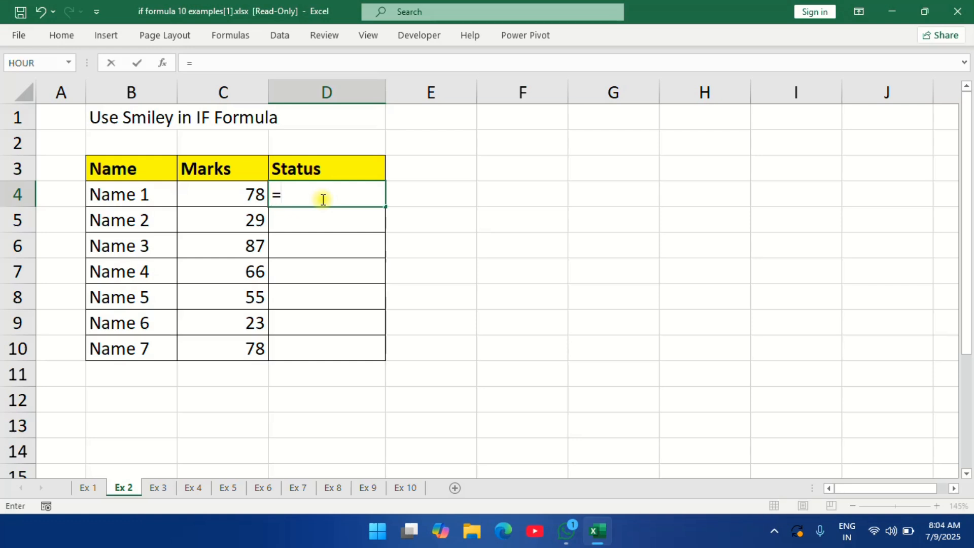
pyautogui.write('if')
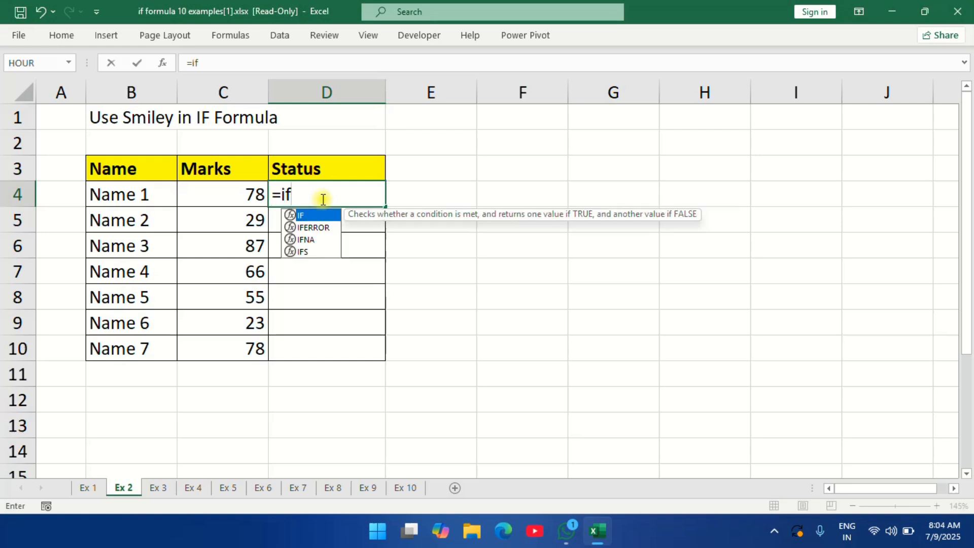
pyautogui.write('(')
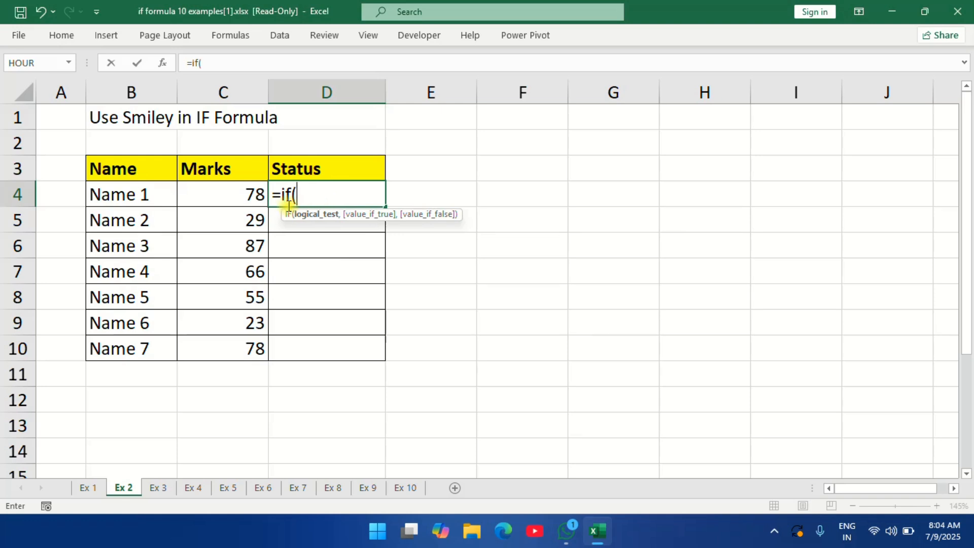
pyautogui.click(244, 188)
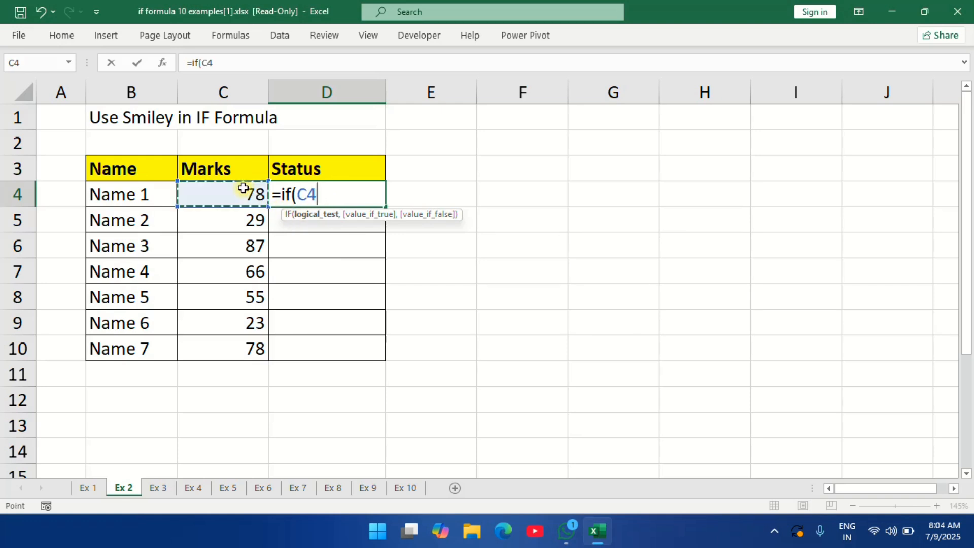
pyautogui.write('>50')
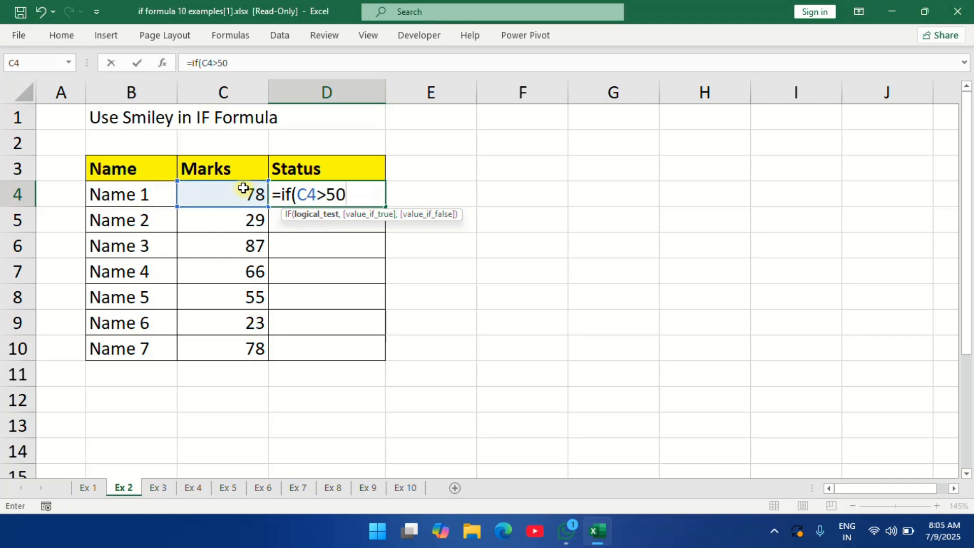
pyautogui.write(',')
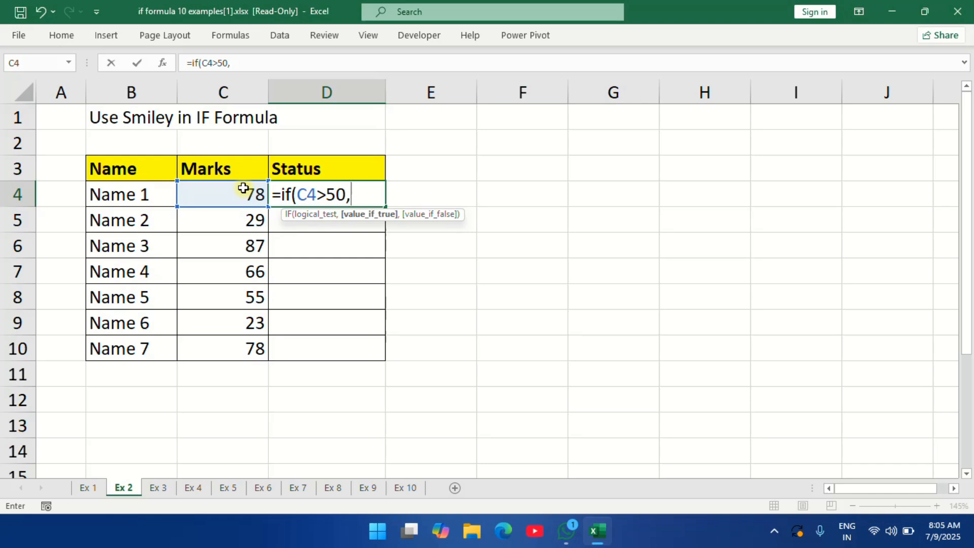
# Insert the check mark emoji as the true value of the D4 formula and enclose it in double quotes
pyautogui.press('super+period')
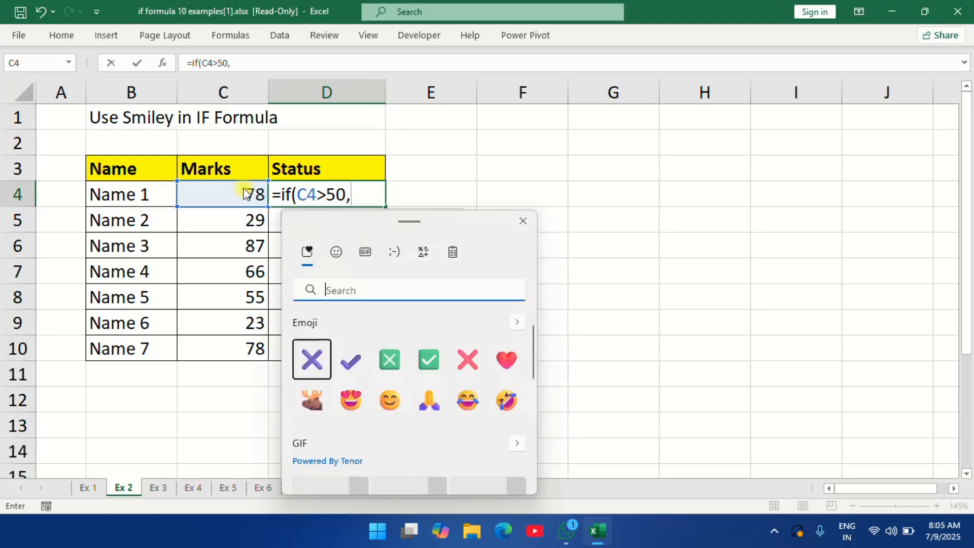
pyautogui.moveTo(435, 219); pyautogui.dragTo(603, 164)
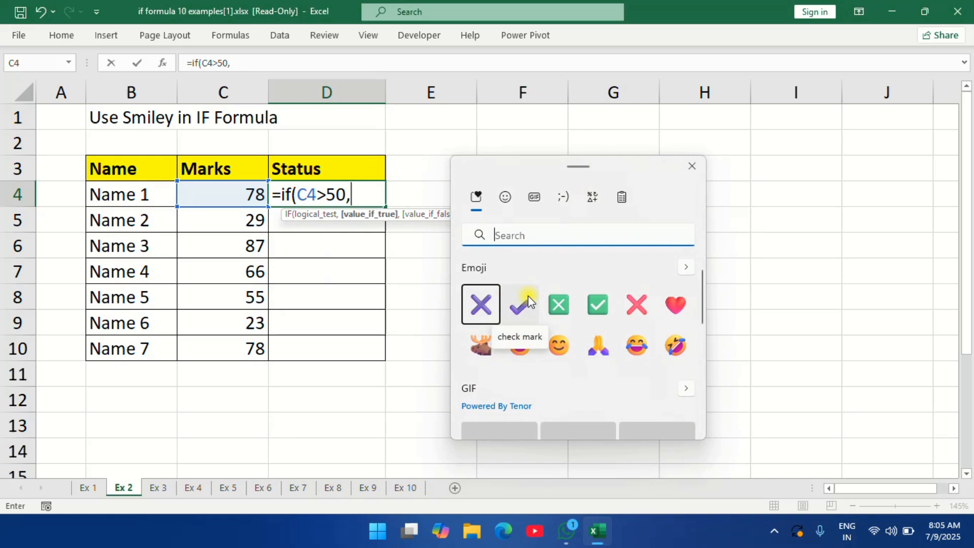
pyautogui.click(528, 312)
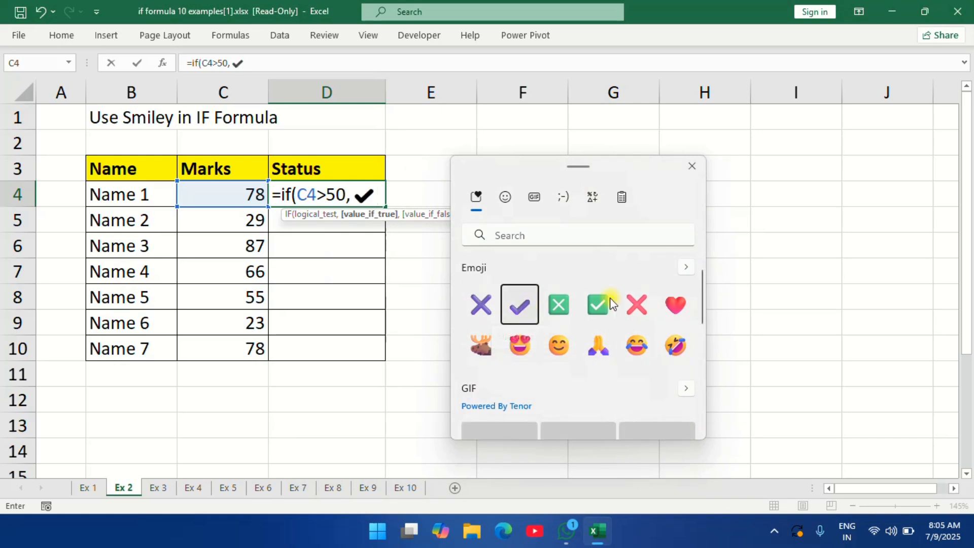
pyautogui.click(690, 165)
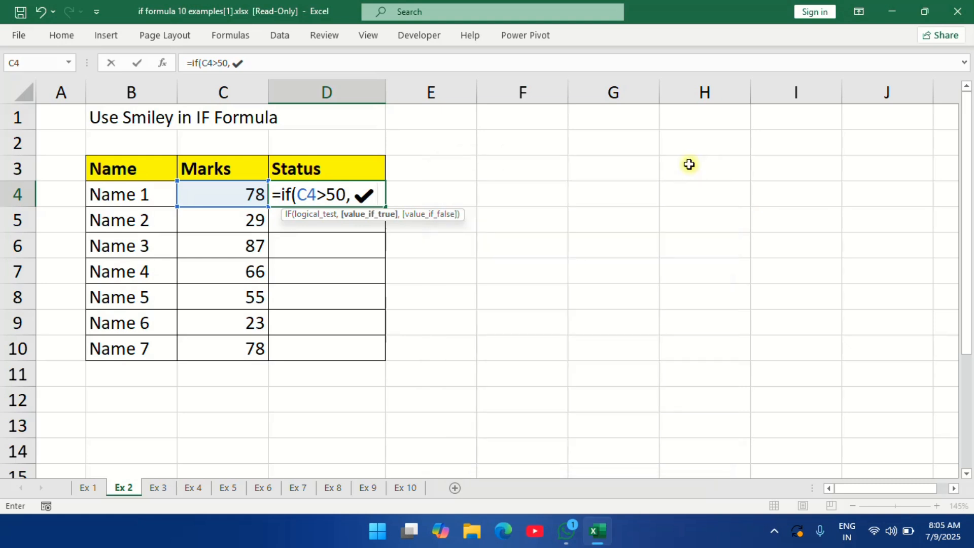
pyautogui.press('Return')
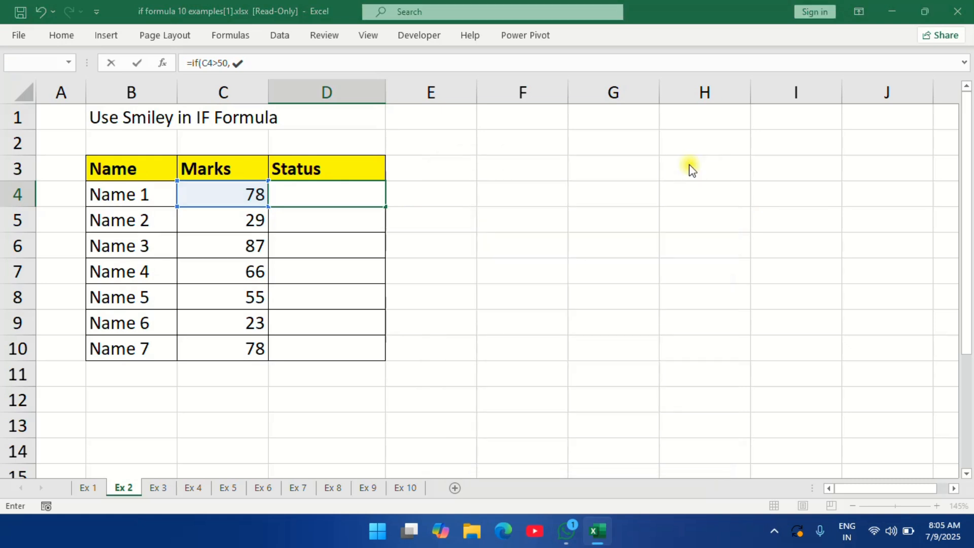
pyautogui.press('Return')
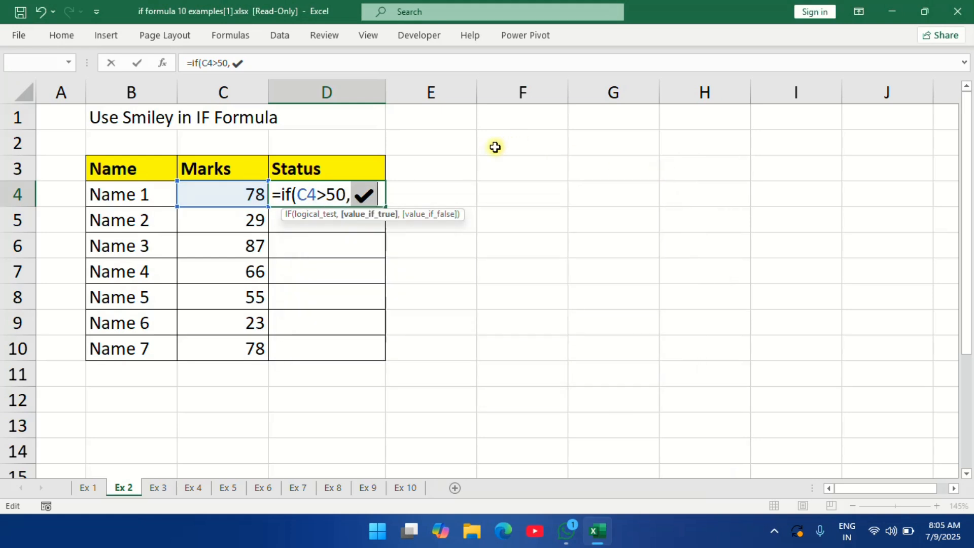
pyautogui.click(353, 196)
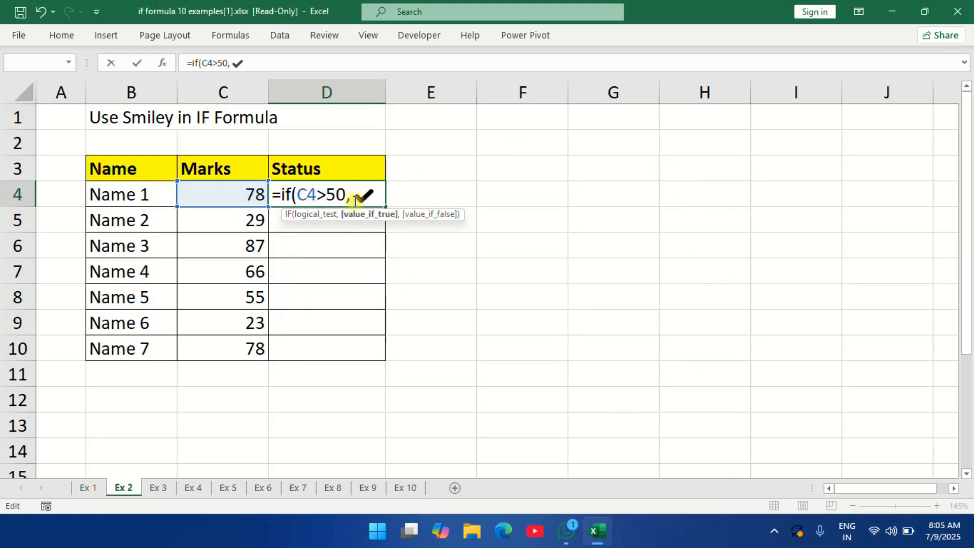
pyautogui.write('"')
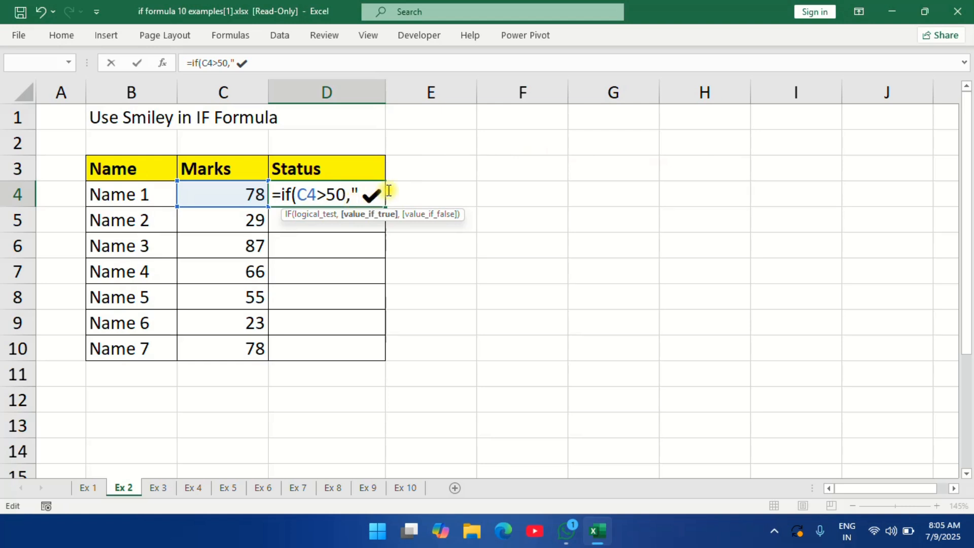
pyautogui.write(',')
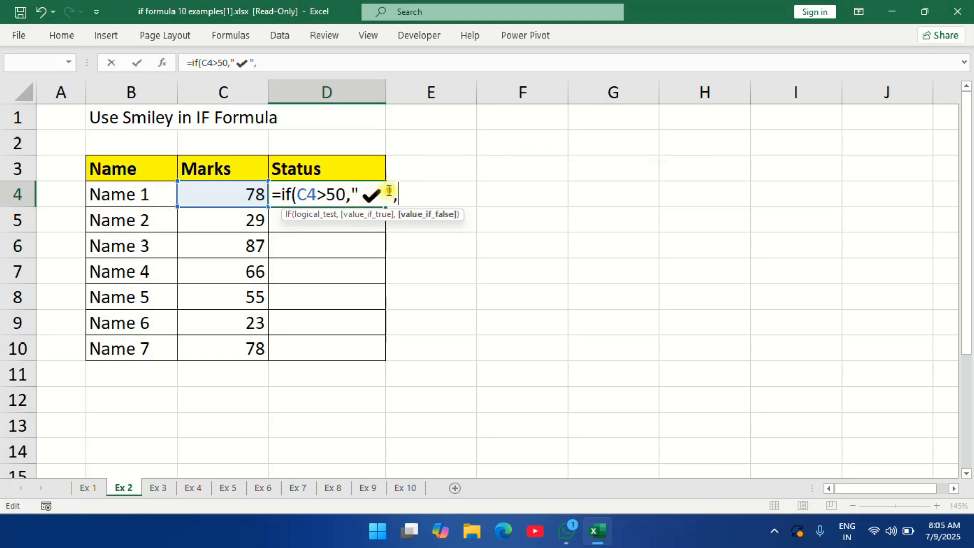
# Add the X emoji in double quotes as the false value and complete the IF formula in D4
pyautogui.write('"')
pyautogui.press('super+period')
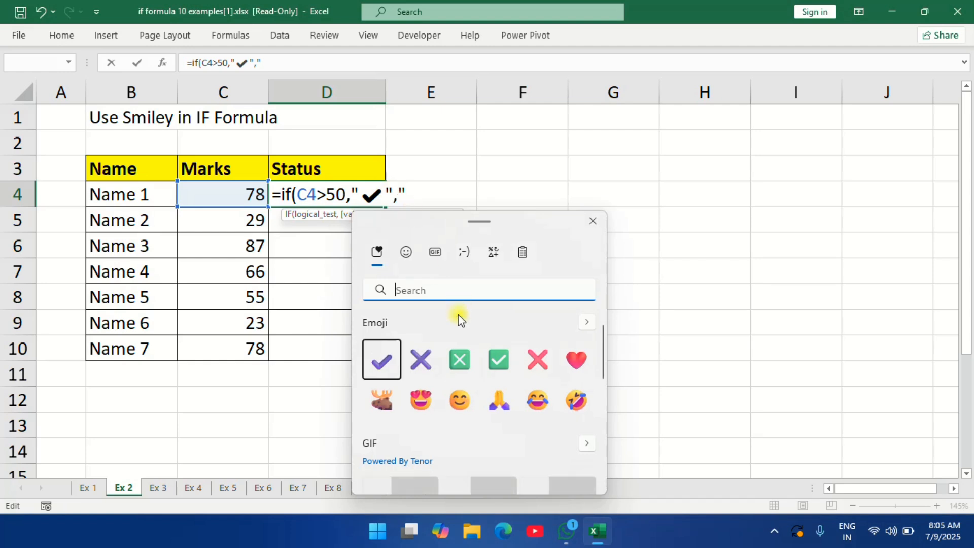
pyautogui.click(432, 360)
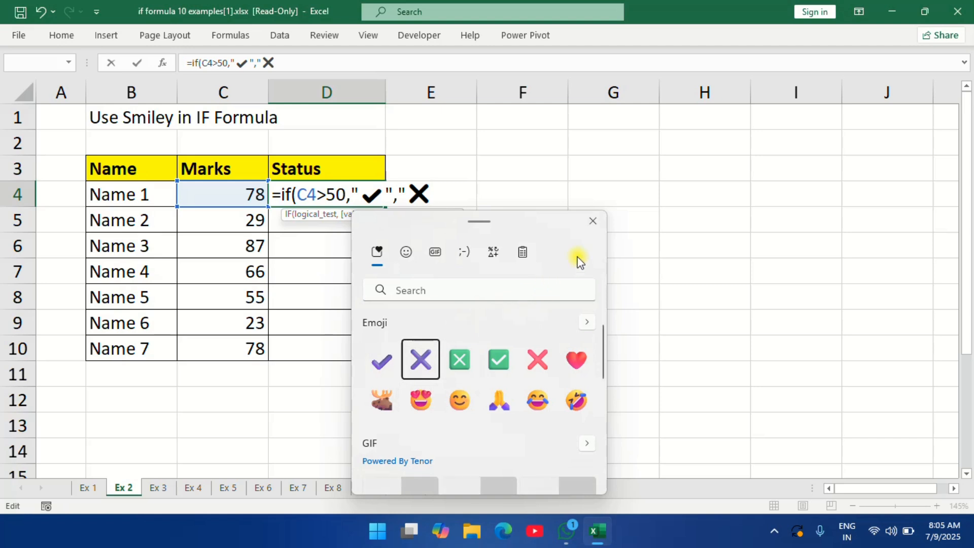
pyautogui.click(593, 222)
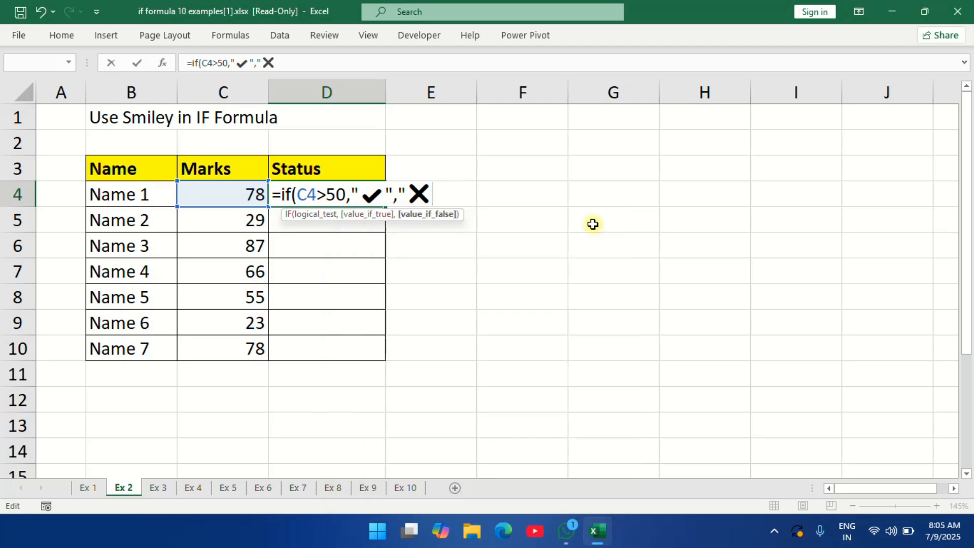
pyautogui.write('")')
pyautogui.press('Return')
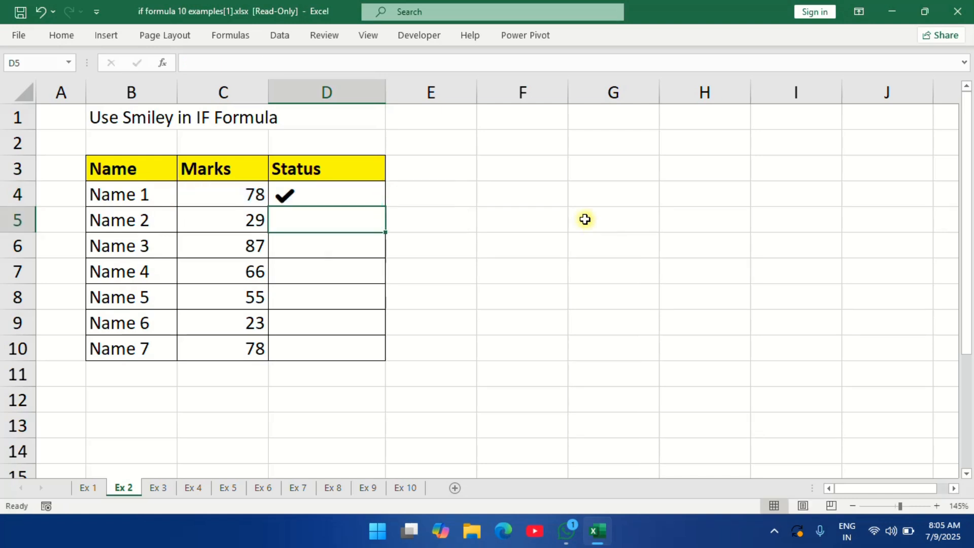
# Review the emoji IF formula in D4 and fill it down the Status column through D10
pyautogui.click(353, 189)
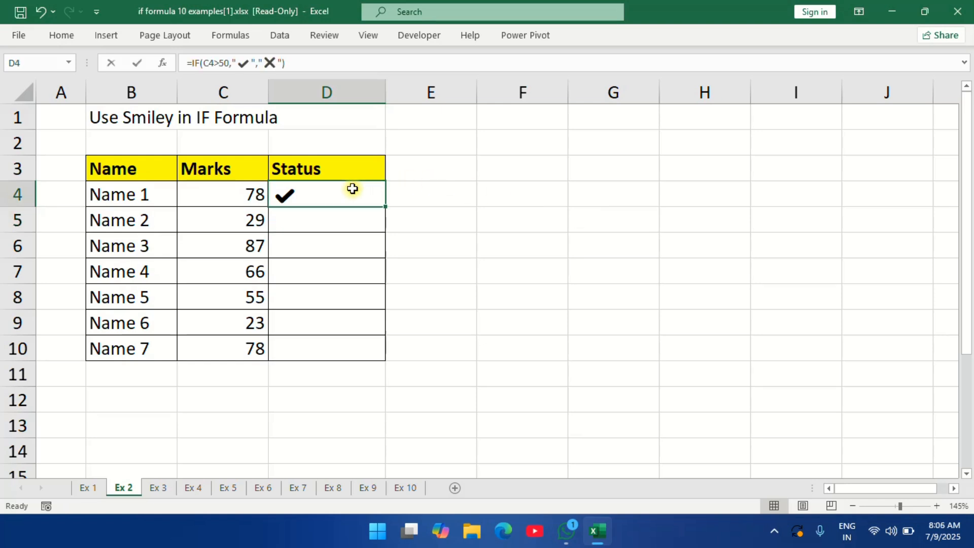
pyautogui.doubleClick(353, 189)
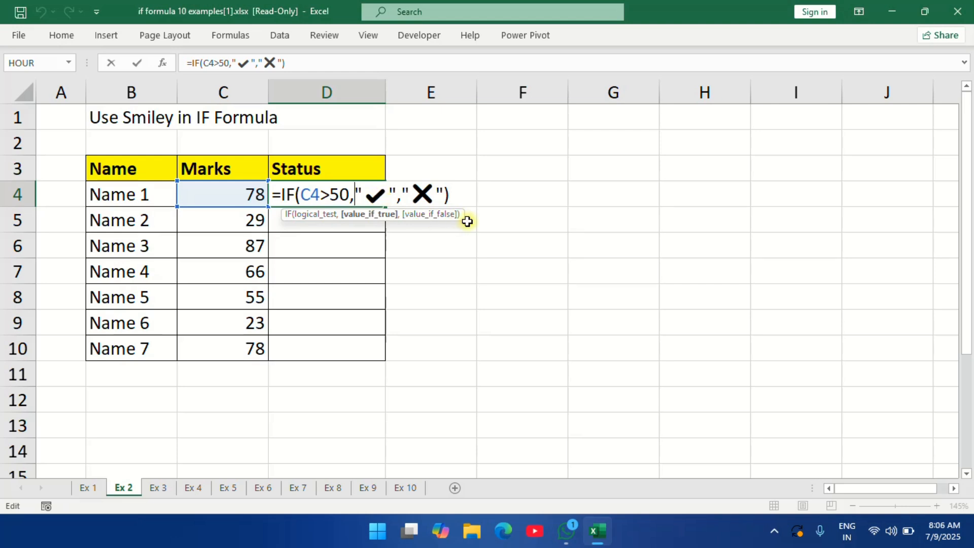
pyautogui.press('Return')
pyautogui.click(338, 193)
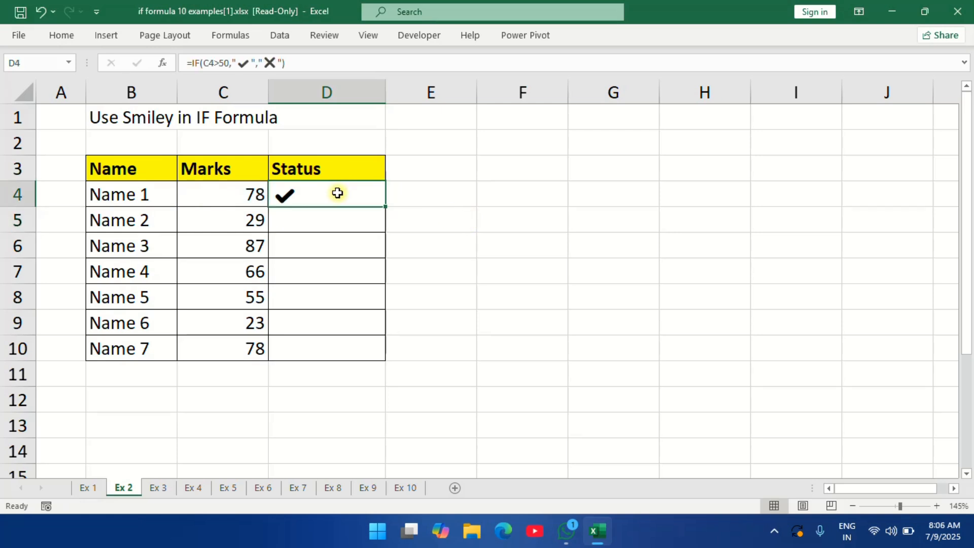
pyautogui.moveTo(388, 208); pyautogui.dragTo(391, 354)
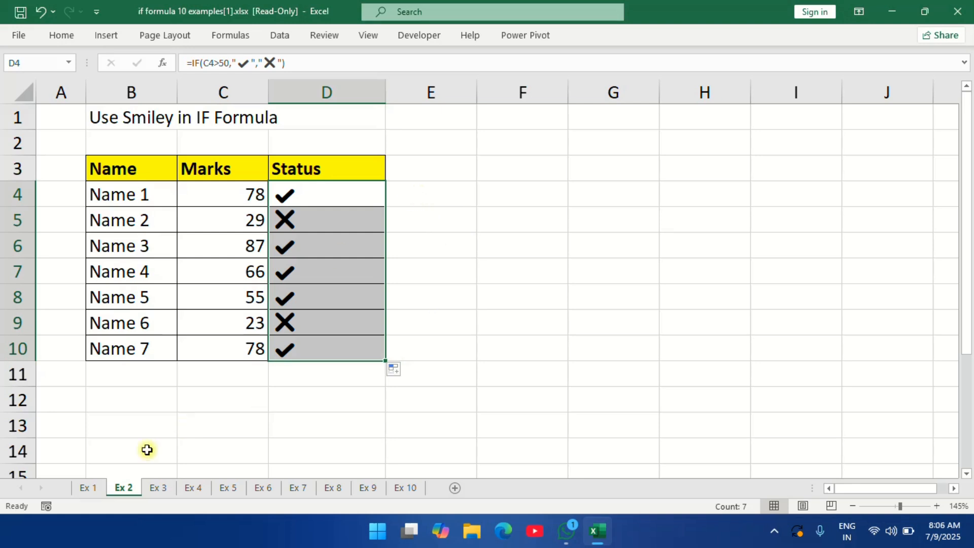
# Open sheet Ex 3 and look over the marks in C4:C9
pyautogui.click(161, 486)
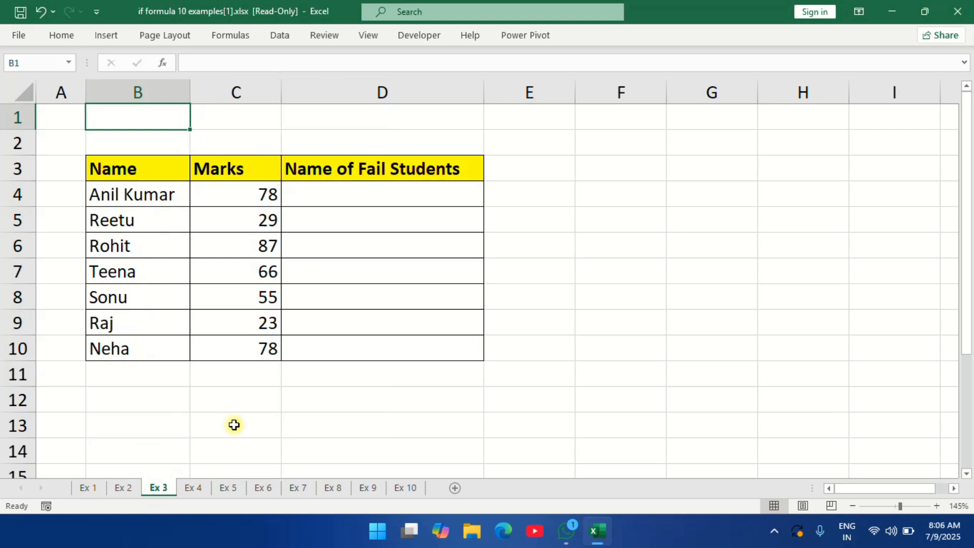
pyautogui.click(371, 301)
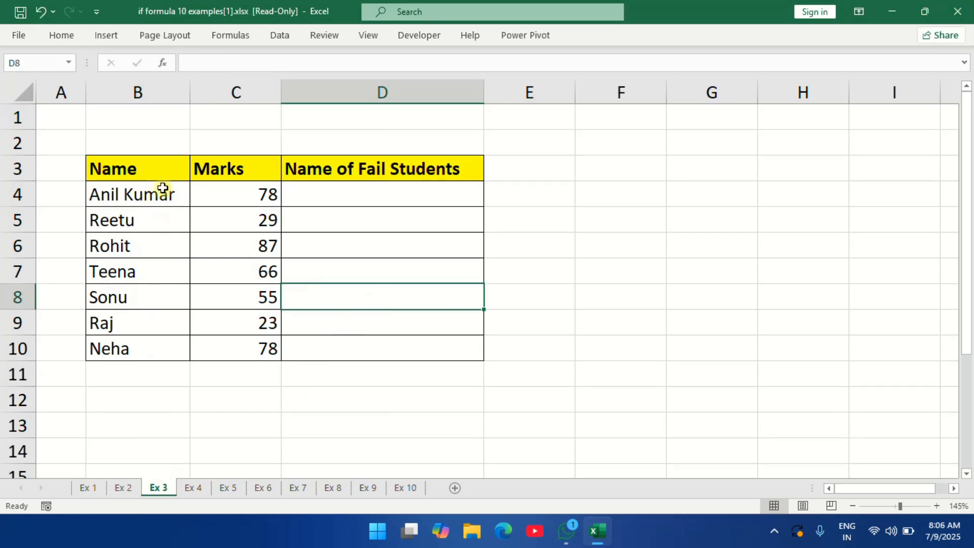
pyautogui.moveTo(256, 191); pyautogui.dragTo(260, 314)
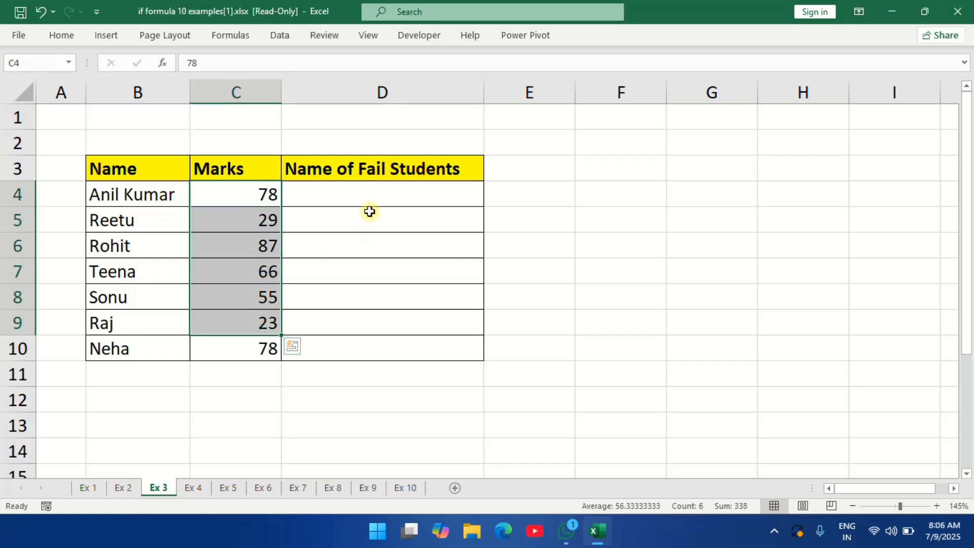
# Start an IF formula in D4, under Name of Fail Students, with the condition C4<40
pyautogui.click(381, 193)
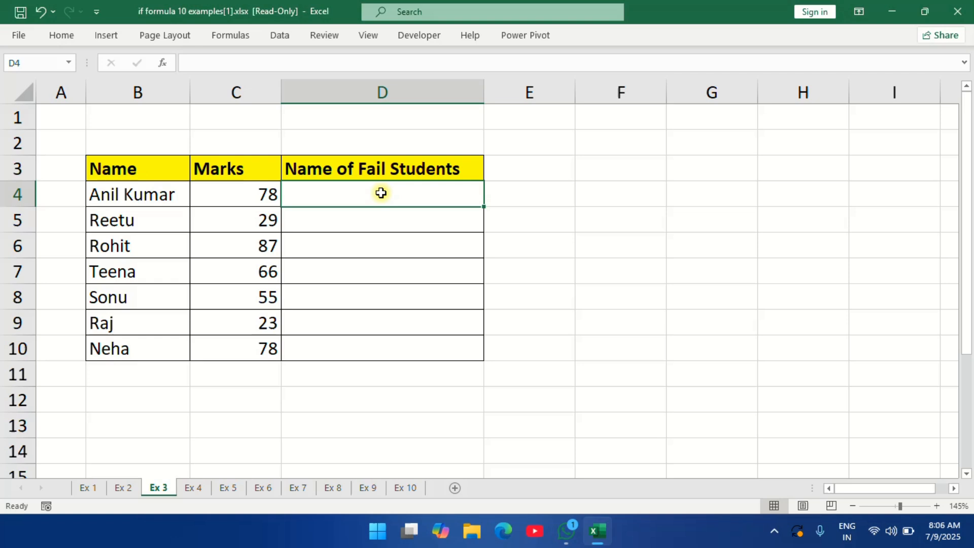
pyautogui.doubleClick(382, 193)
pyautogui.write('=')
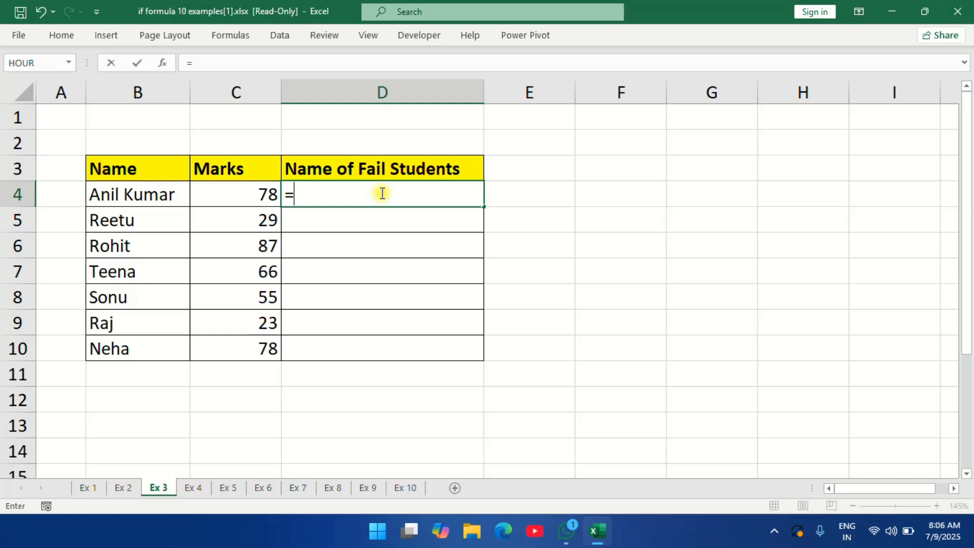
pyautogui.write('if(')
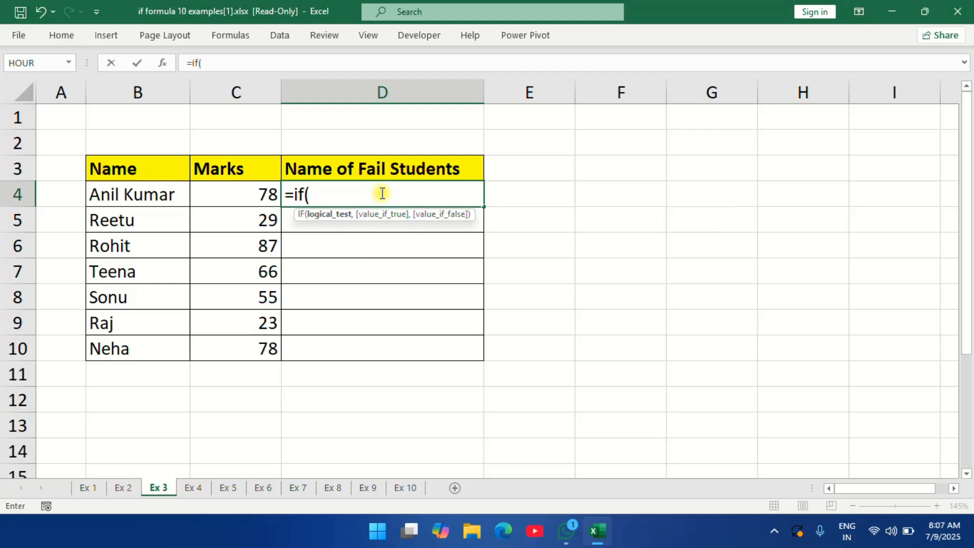
pyautogui.click(265, 198)
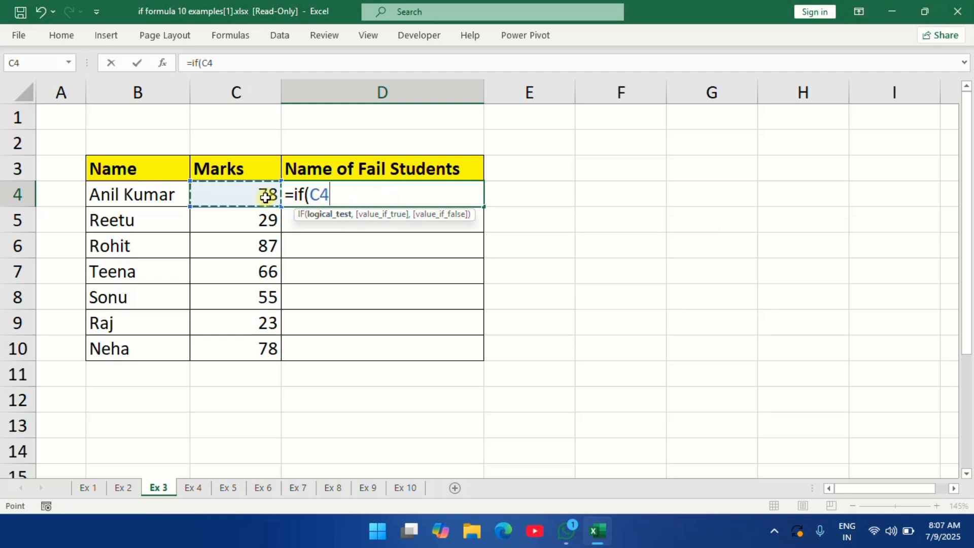
pyautogui.write('>')
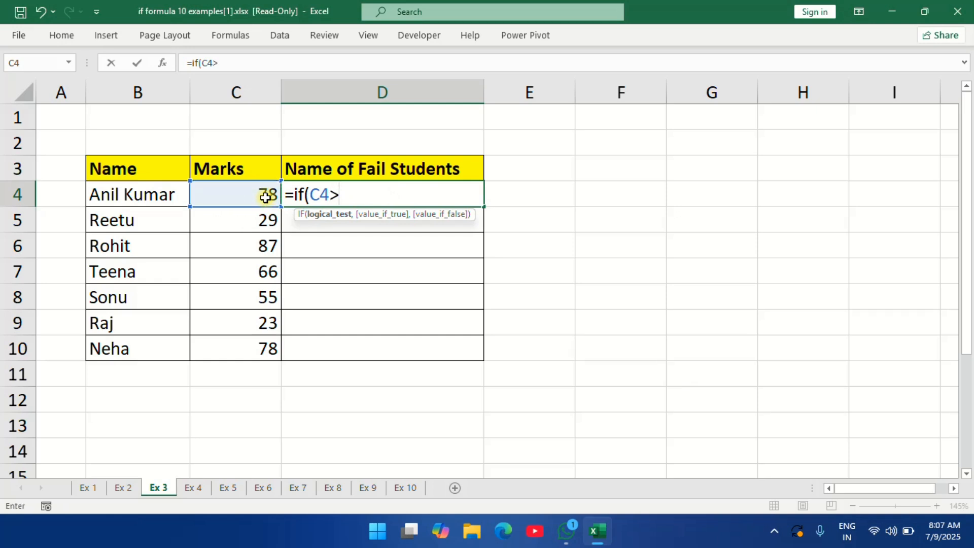
pyautogui.press('BackSpace')
pyautogui.write('<50,')
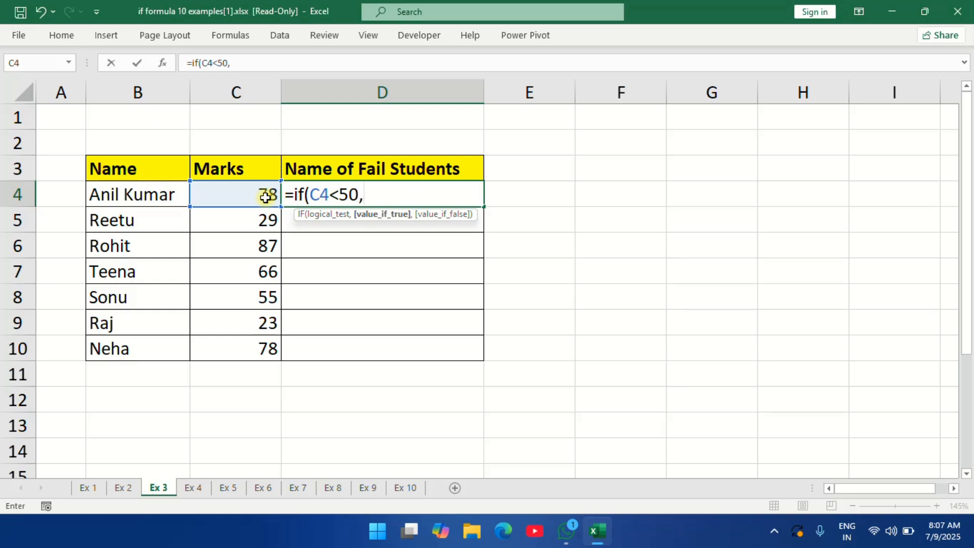
pyautogui.press('BackSpace')
pyautogui.press('BackSpace')
pyautogui.press('BackSpace')
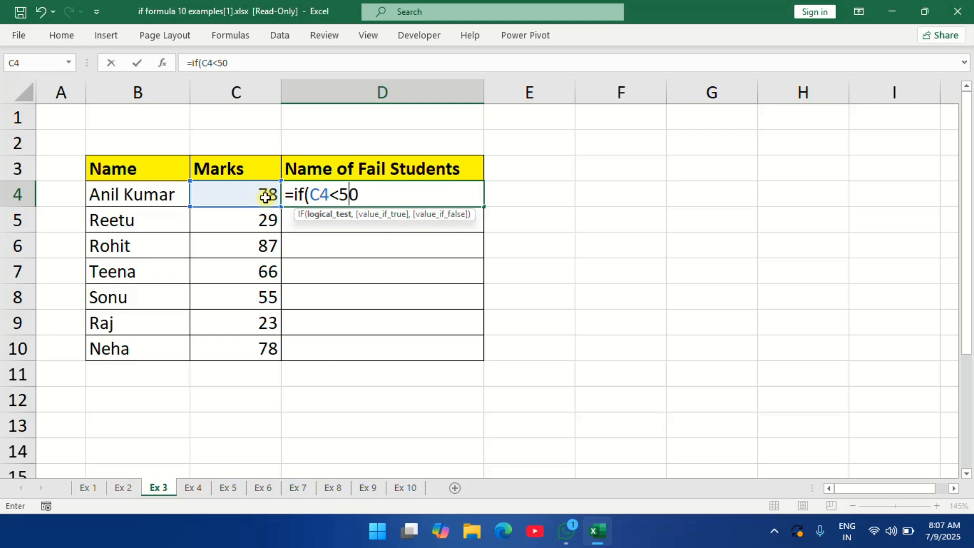
pyautogui.write('40,')
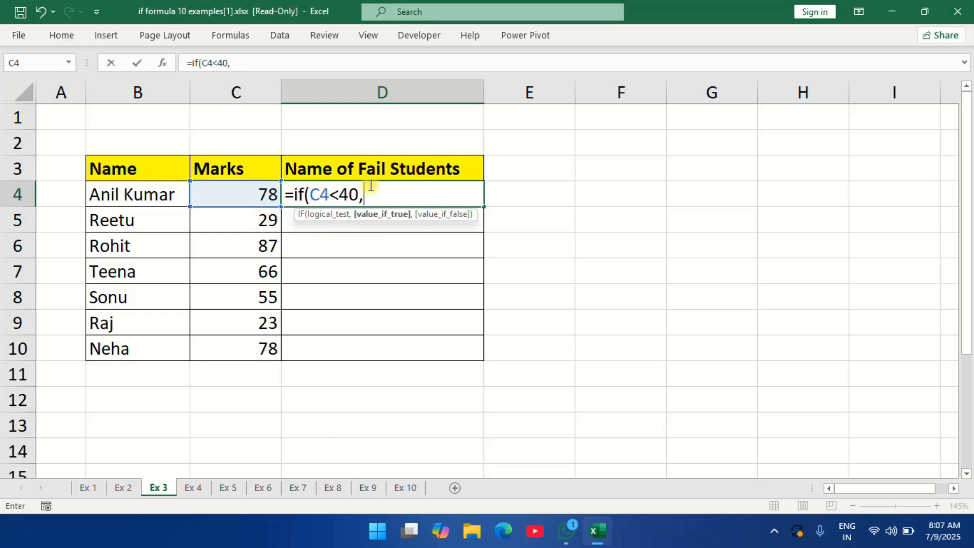
# Complete the D4 formula with B4 as the true value and "" as the false value, and fill it down through D10
pyautogui.click(136, 189)
pyautogui.write(', ""')
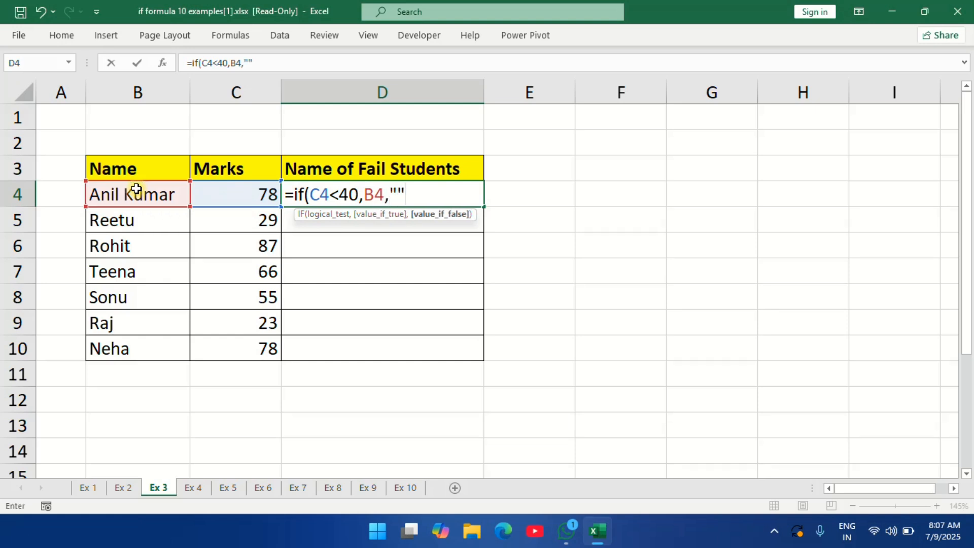
pyautogui.write(')')
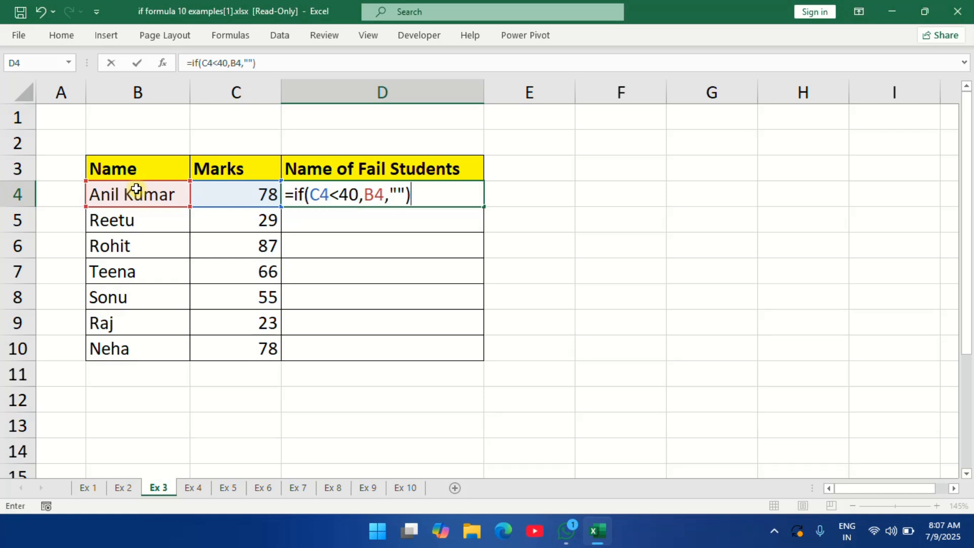
pyautogui.press('Return')
pyautogui.click(333, 197)
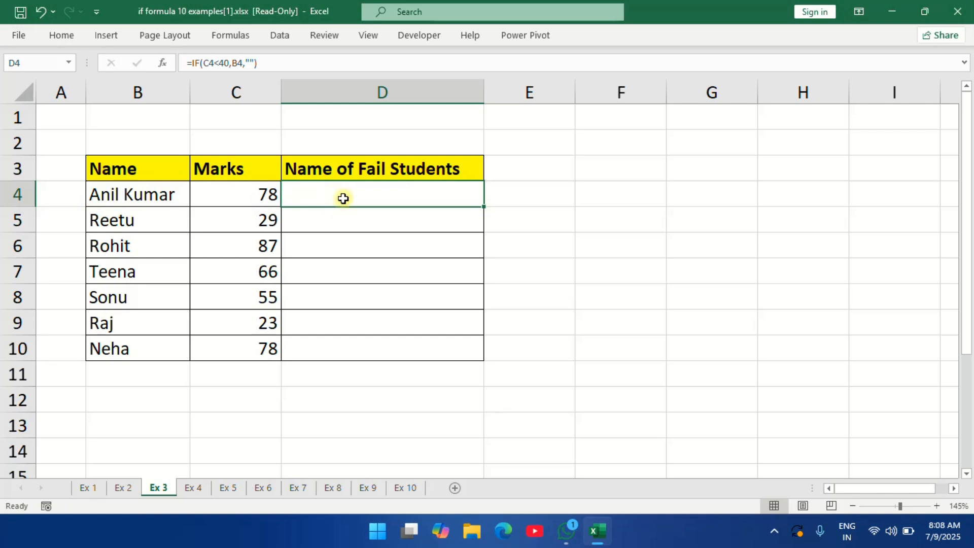
pyautogui.moveTo(484, 208); pyautogui.dragTo(483, 352)
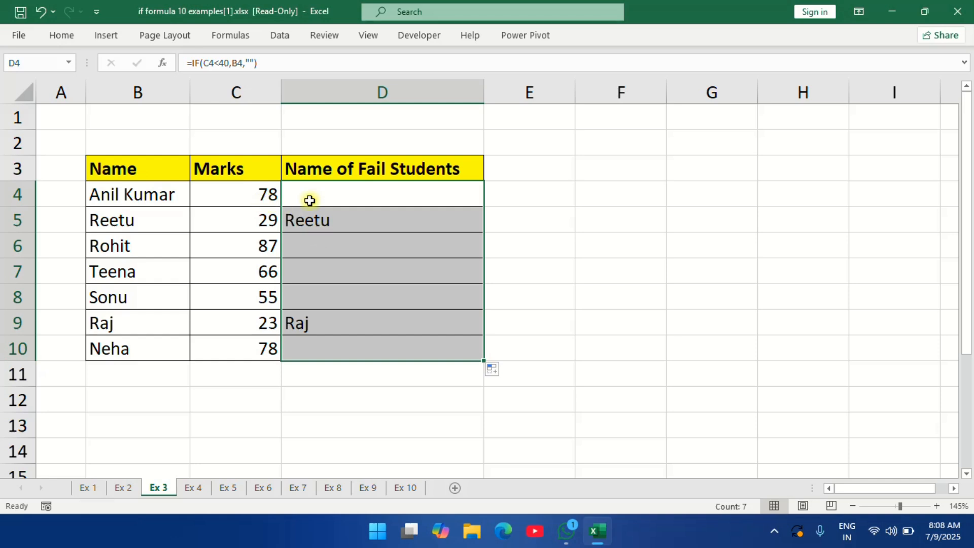
# Enter the reversed-condition formula =IF(C4>40,"",B4) in E4 and fill it down through E10
pyautogui.doubleClick(522, 194)
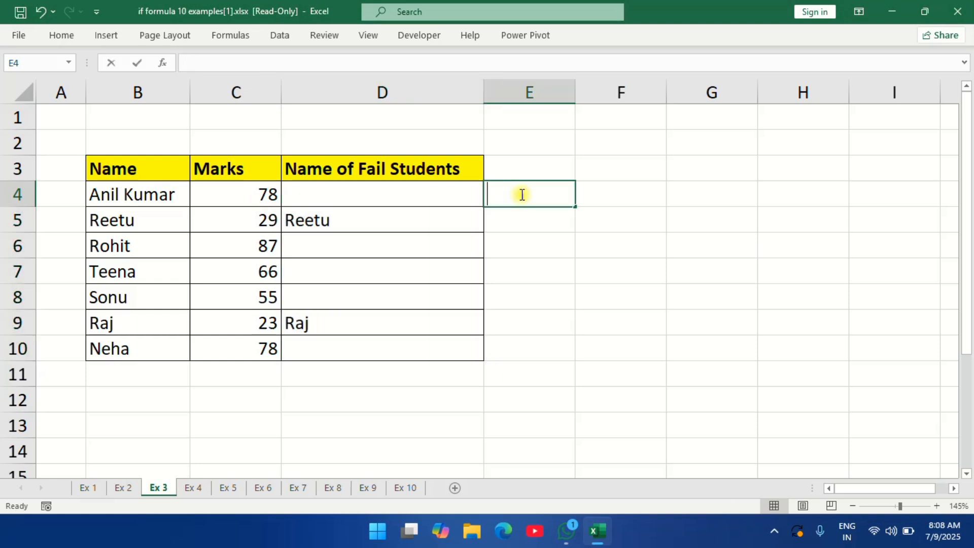
pyautogui.write('=if(')
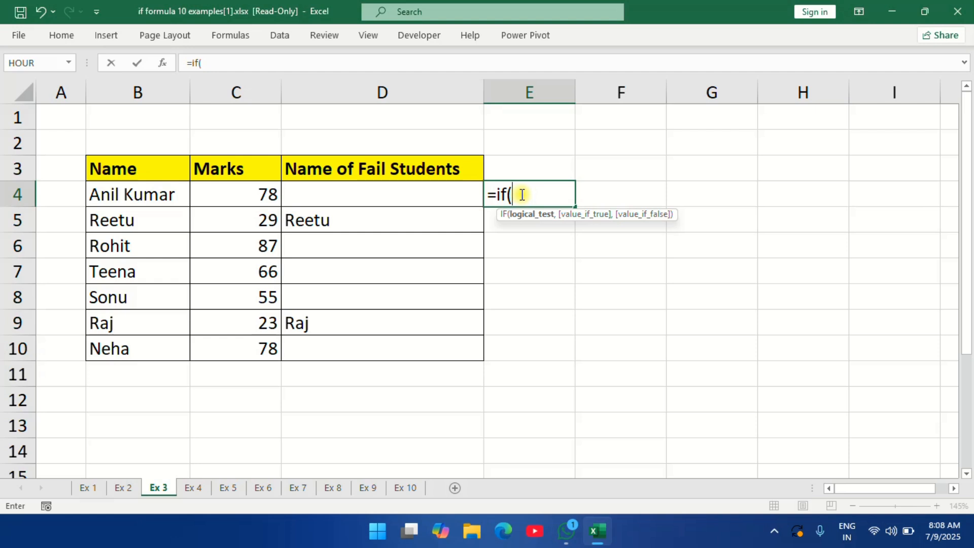
pyautogui.click(235, 195)
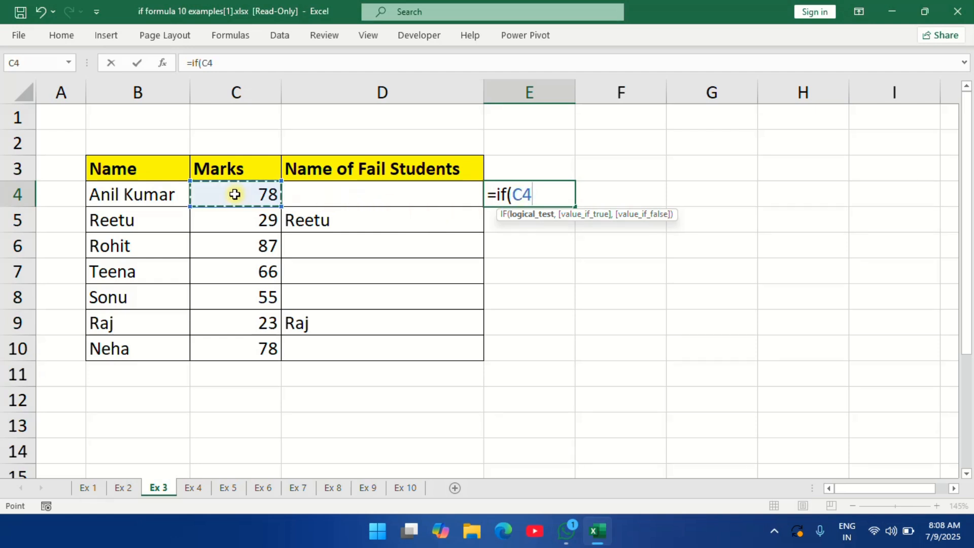
pyautogui.write('>')
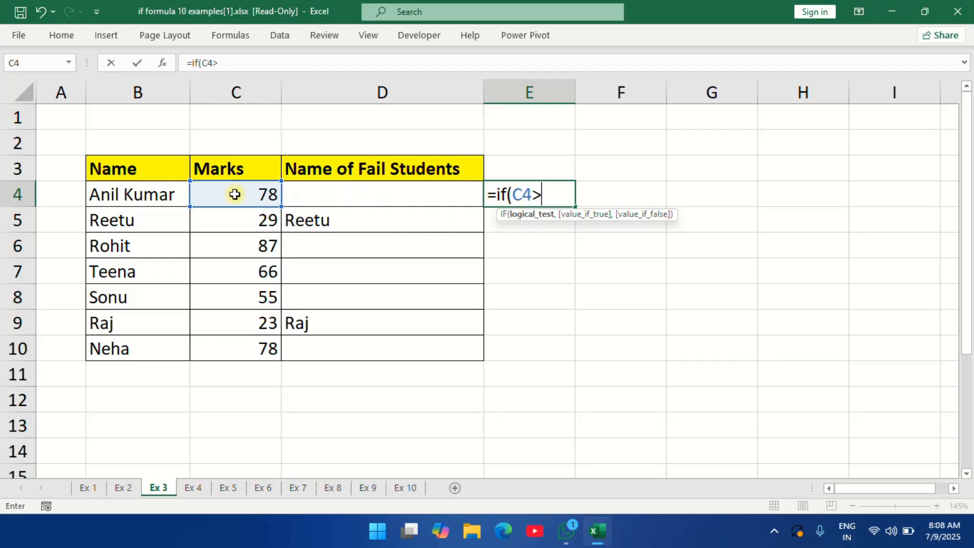
pyautogui.write('40,')
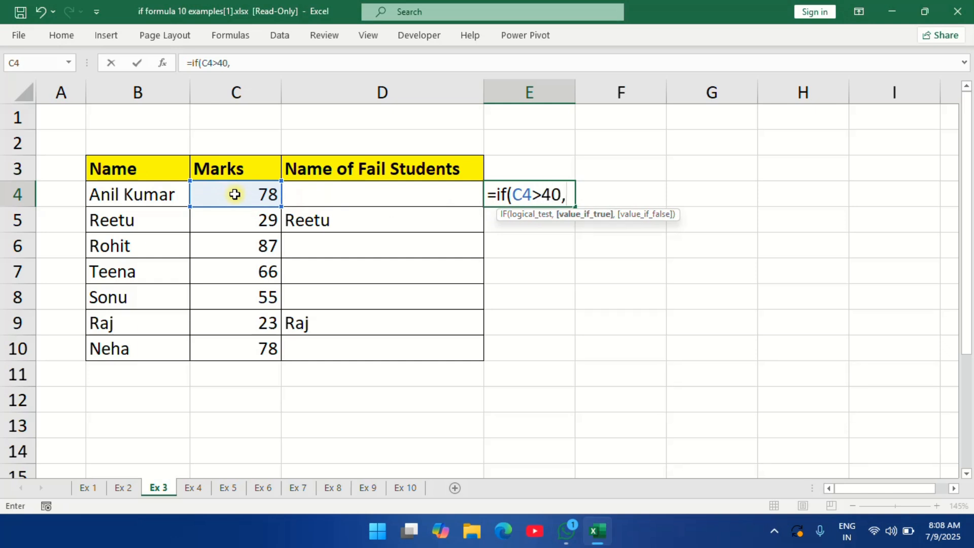
pyautogui.write('"",')
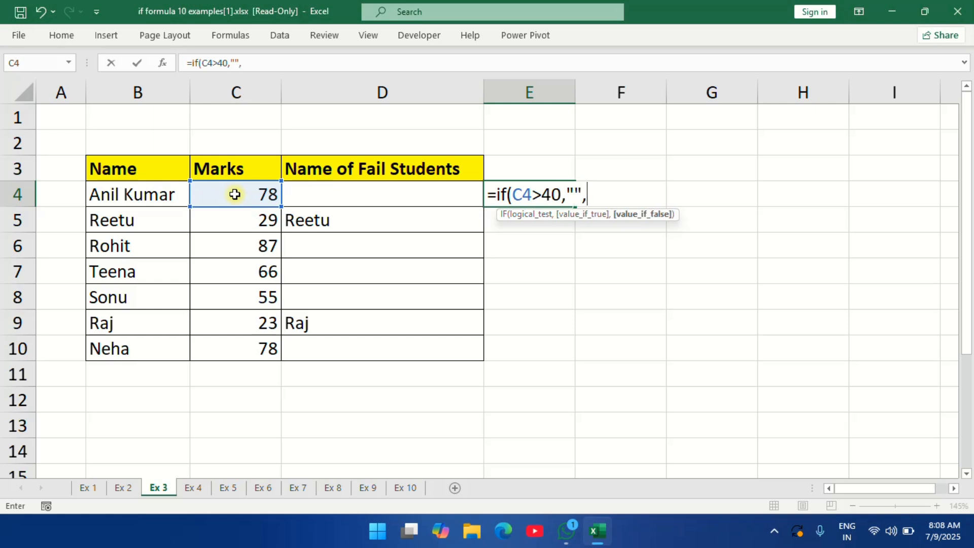
pyautogui.click(115, 193)
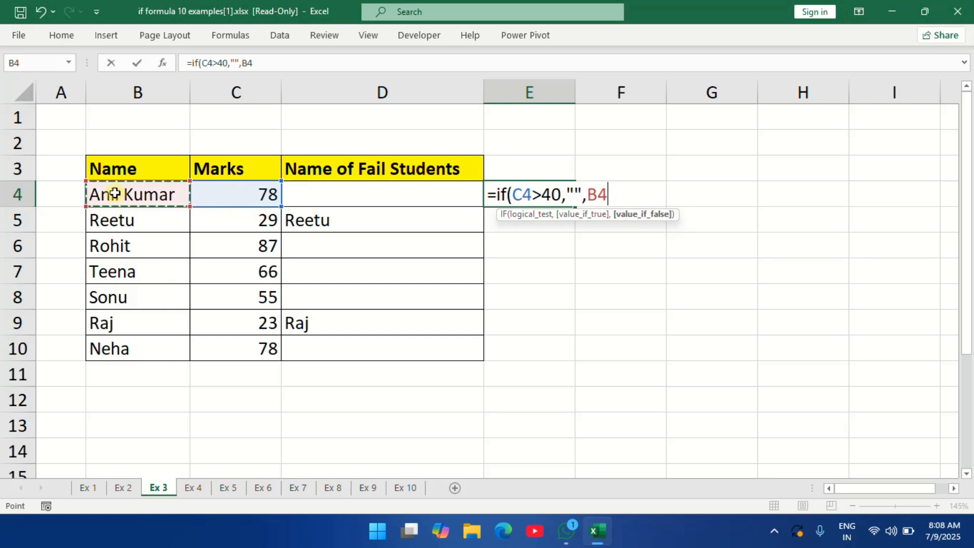
pyautogui.write(')')
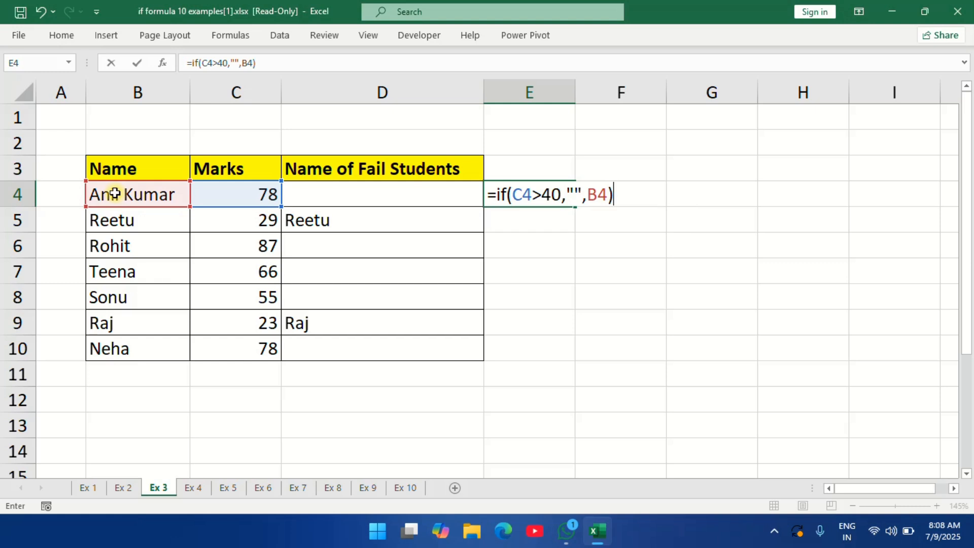
pyautogui.press('Return')
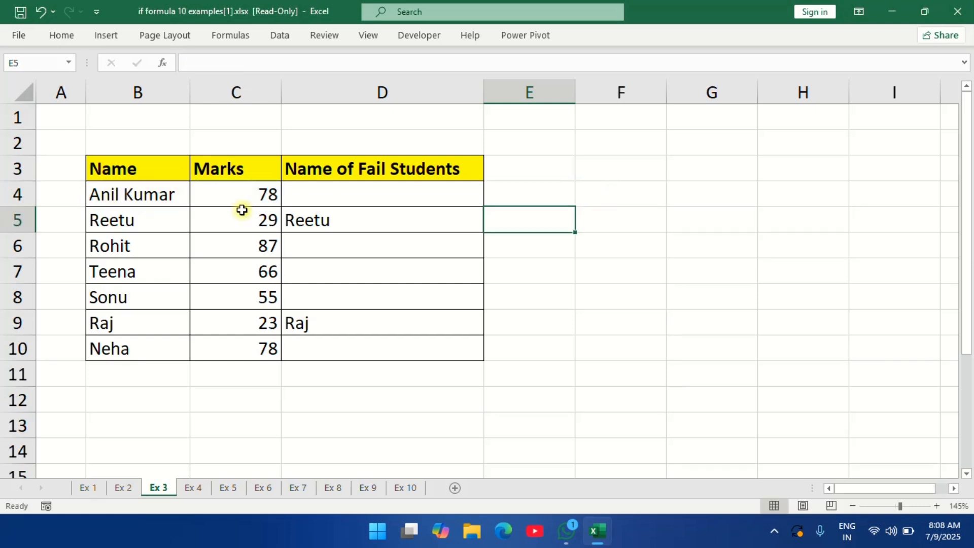
pyautogui.click(537, 200)
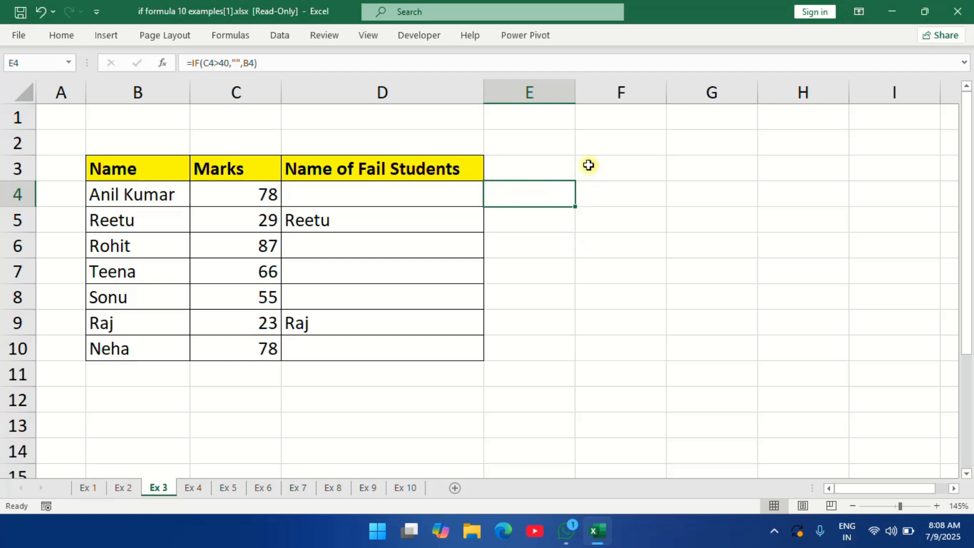
pyautogui.moveTo(575, 205); pyautogui.dragTo(583, 355)
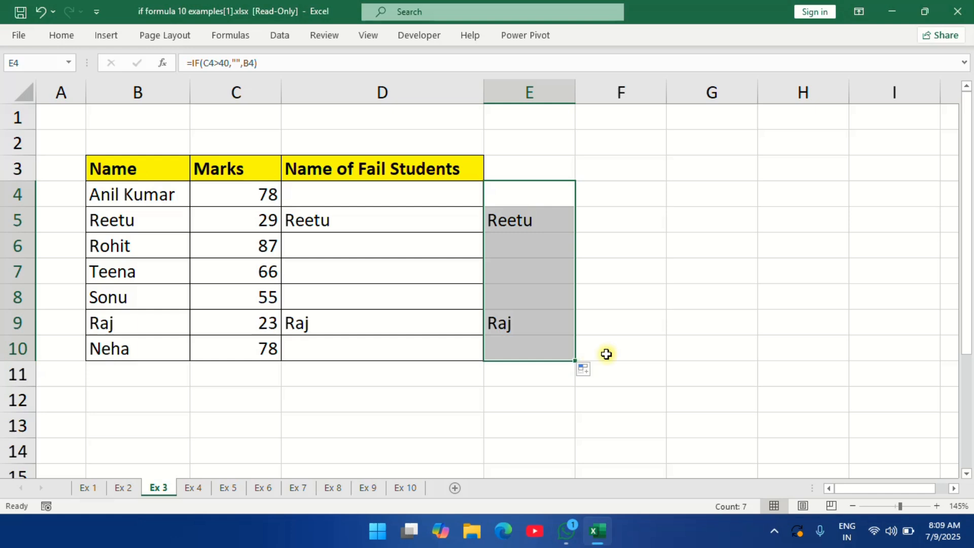
# Clear the formulas from D4:E10
pyautogui.click(381, 192)
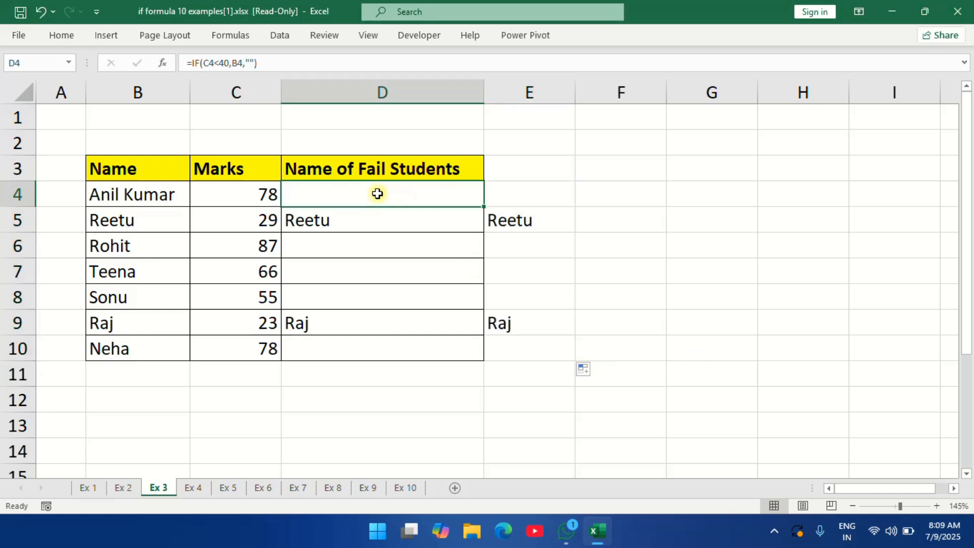
pyautogui.moveTo(417, 215); pyautogui.dragTo(523, 340)
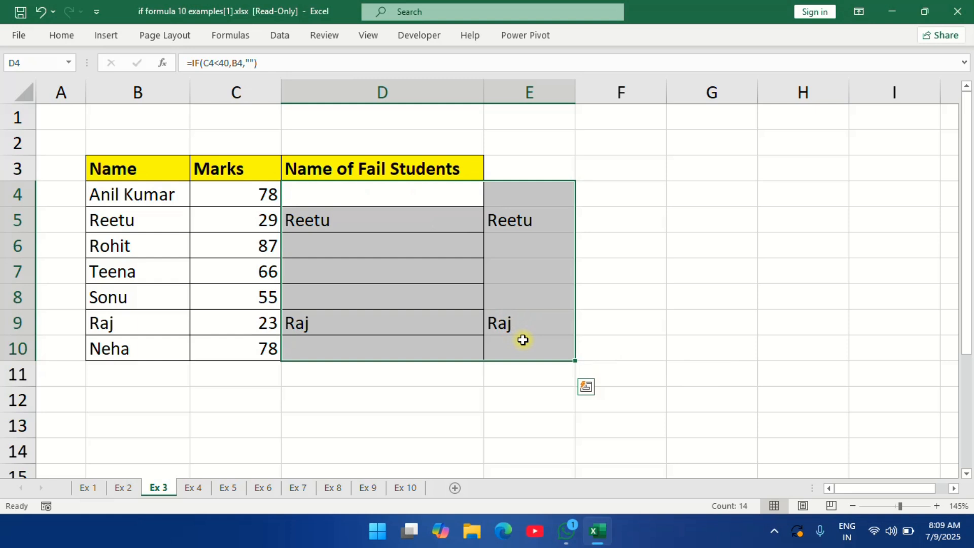
pyautogui.press('Delete')
# Begin a new IF formula in D4 with the logical test C4<40
pyautogui.doubleClick(388, 191)
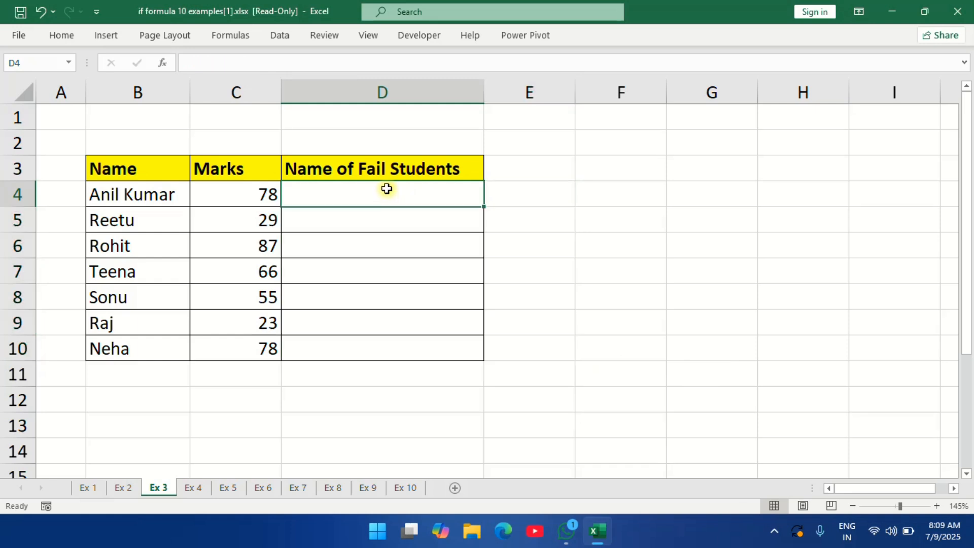
pyautogui.write('=')
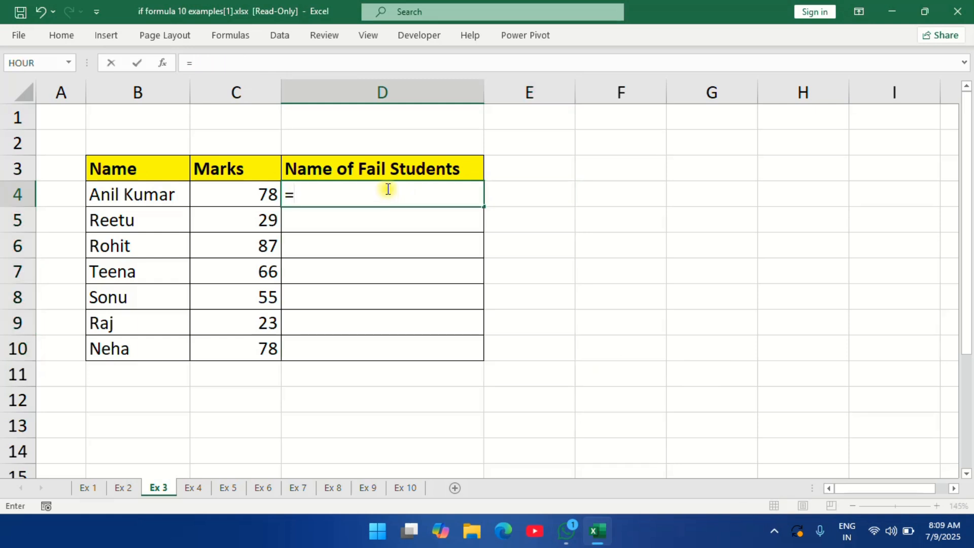
pyautogui.write('if(')
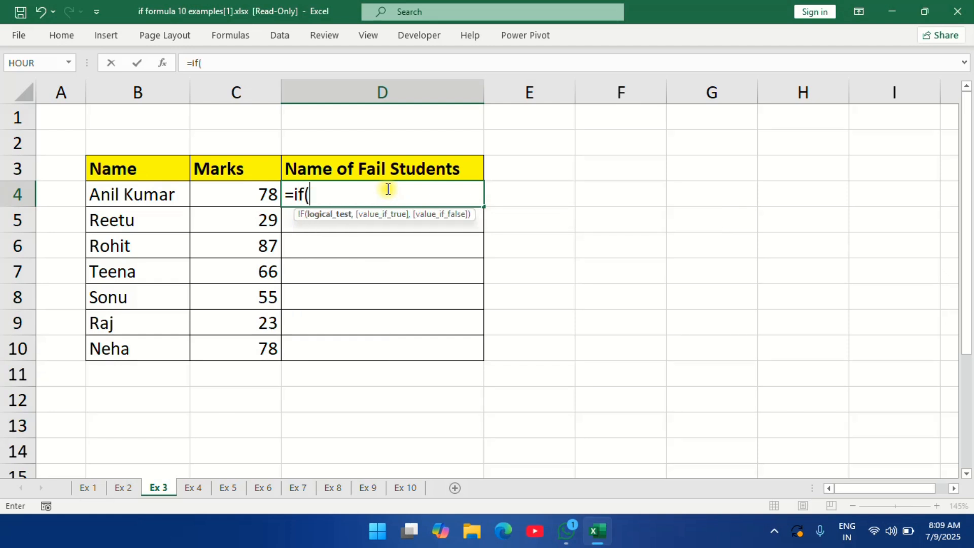
pyautogui.click(238, 188)
pyautogui.write('<40')
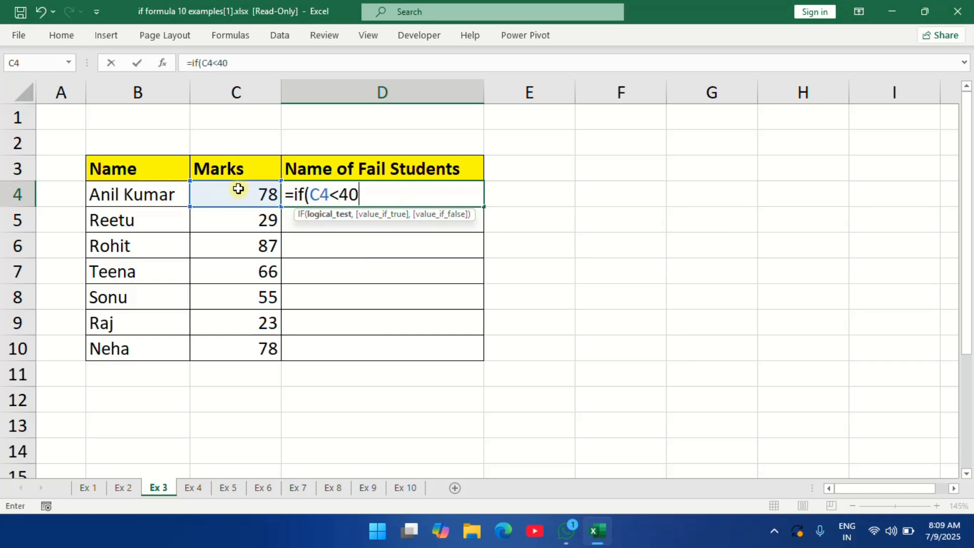
pyautogui.write(',')
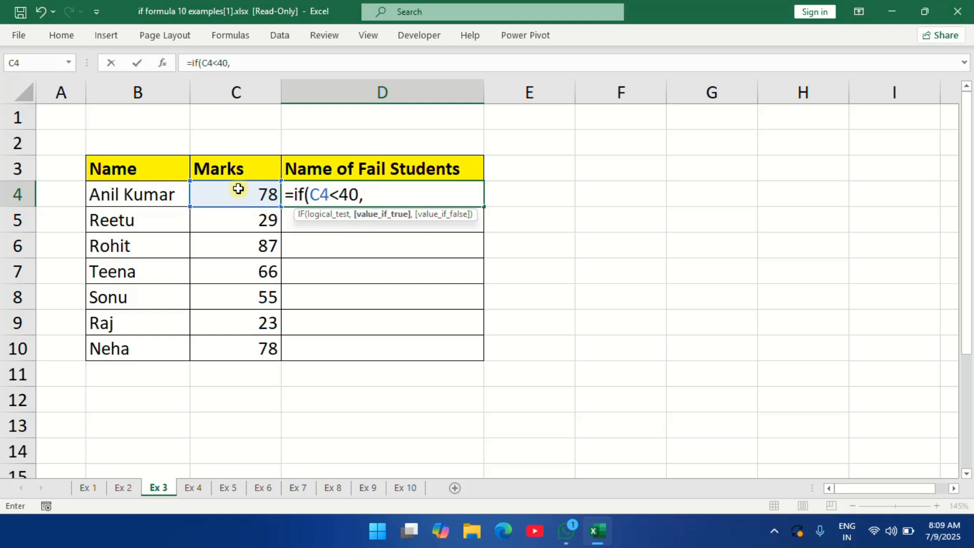
# Set the D4 formula's true value to B4&"("&C4&")" so the name is joined with the marks in parentheses
pyautogui.click(131, 193)
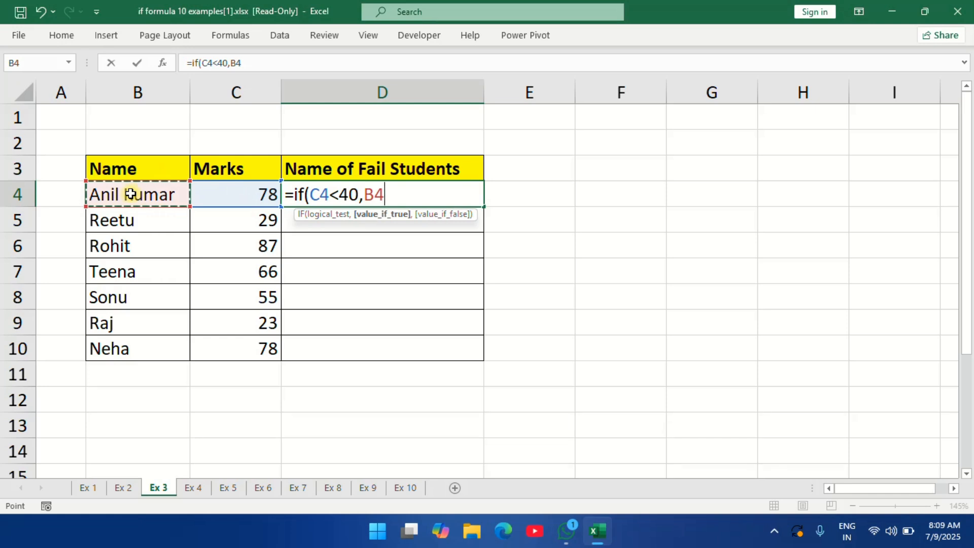
pyautogui.write('&')
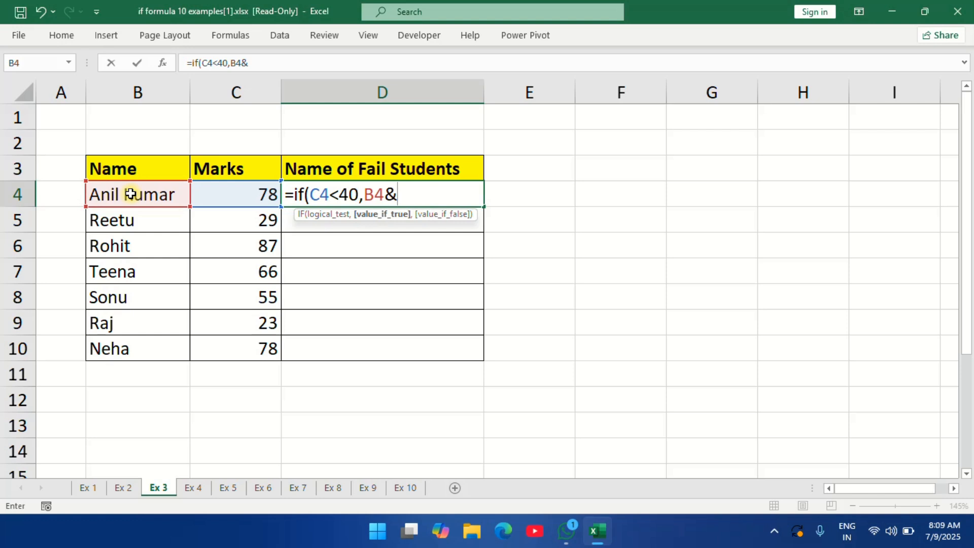
pyautogui.write('"')
pyautogui.write('("&')
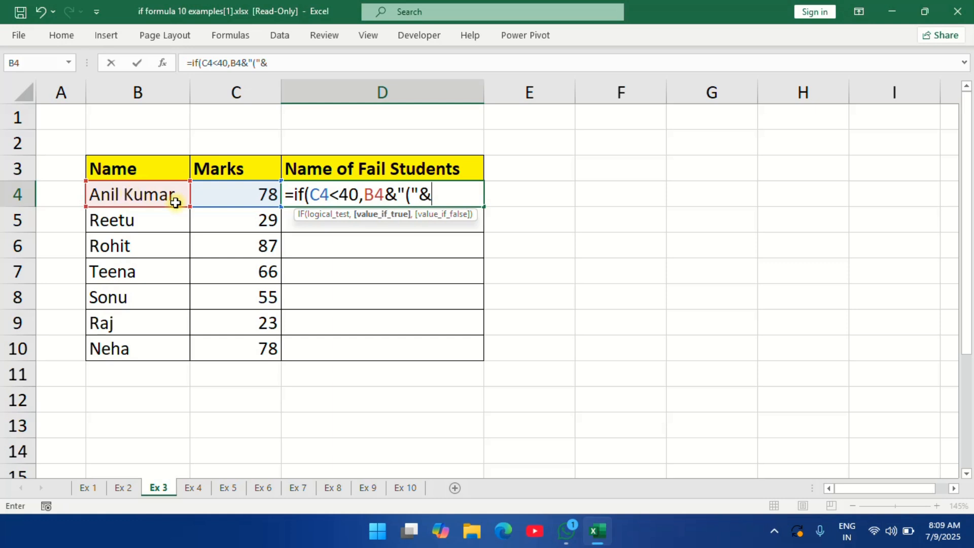
pyautogui.click(241, 202)
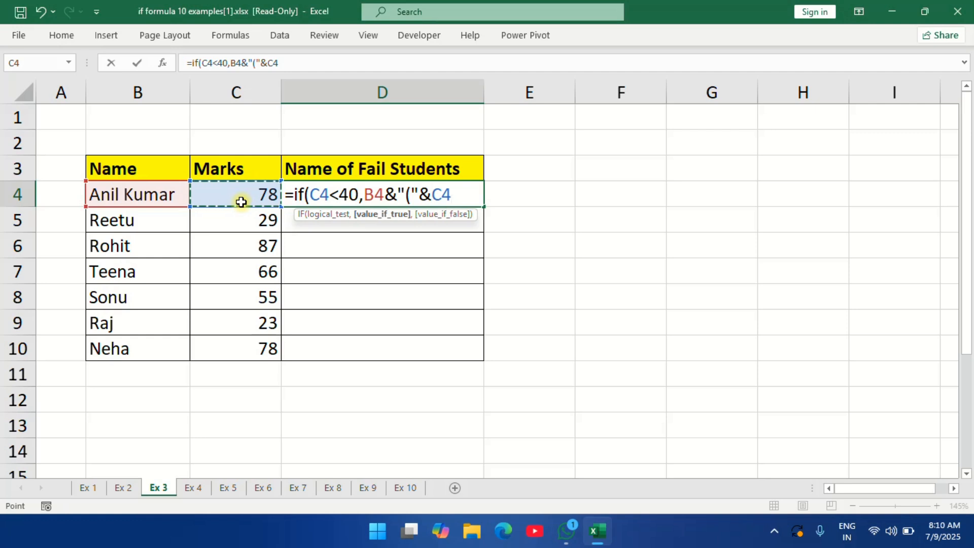
pyautogui.write('&')
pyautogui.write('"')
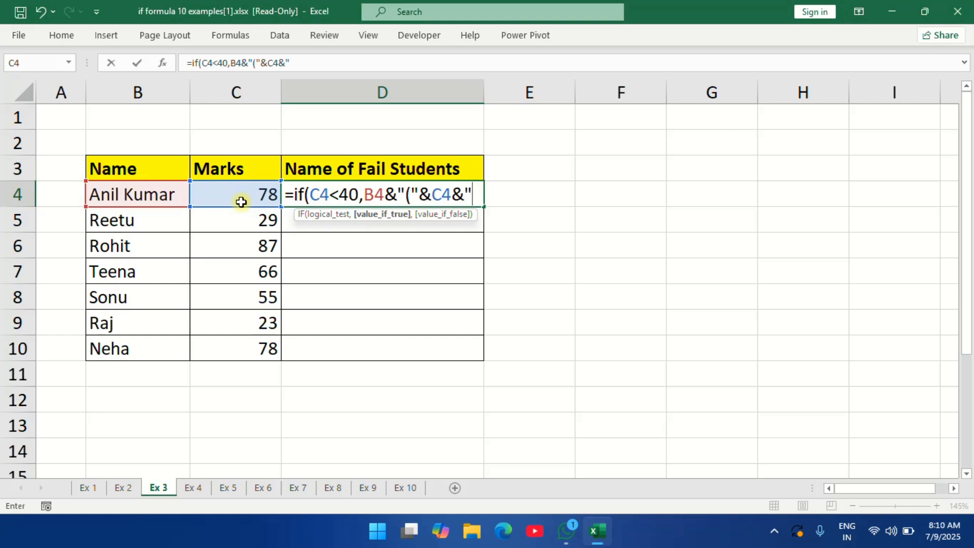
pyautogui.write(')",')
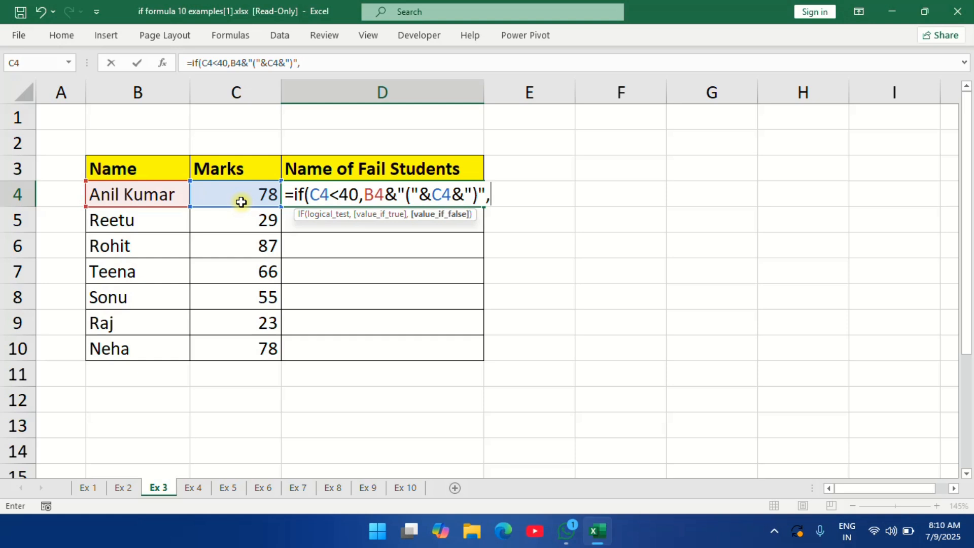
# Finish the D4 formula with " " as the false value and fill it down through D10
pyautogui.write('" ")')
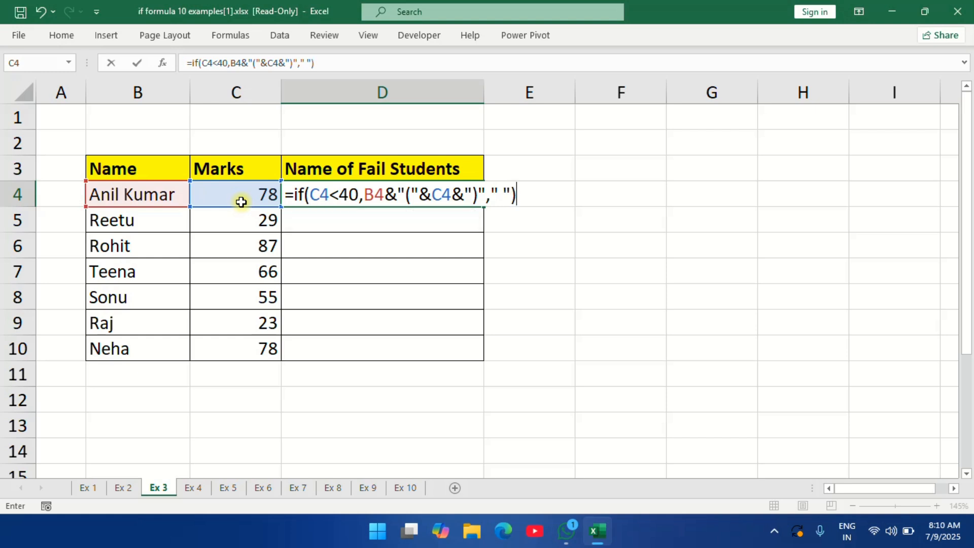
pyautogui.press('Return')
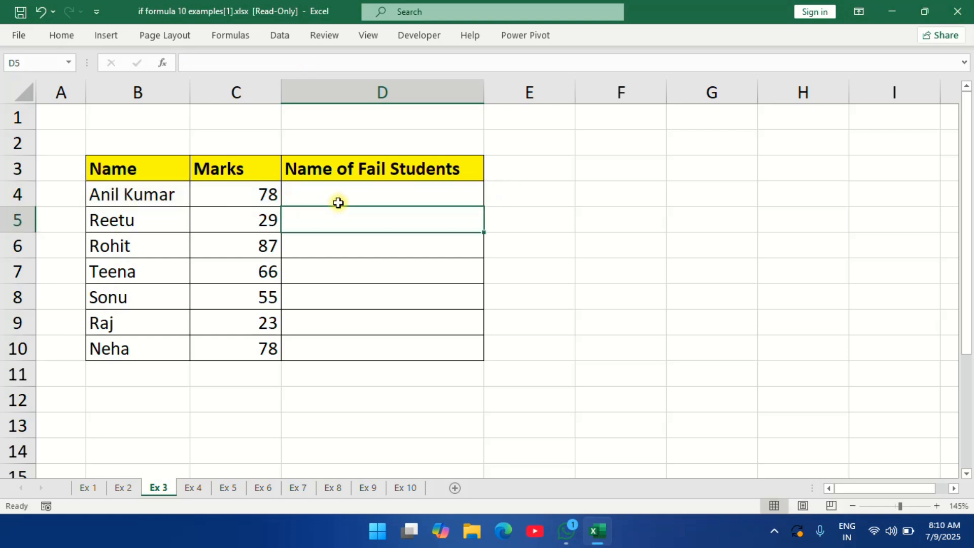
pyautogui.click(354, 199)
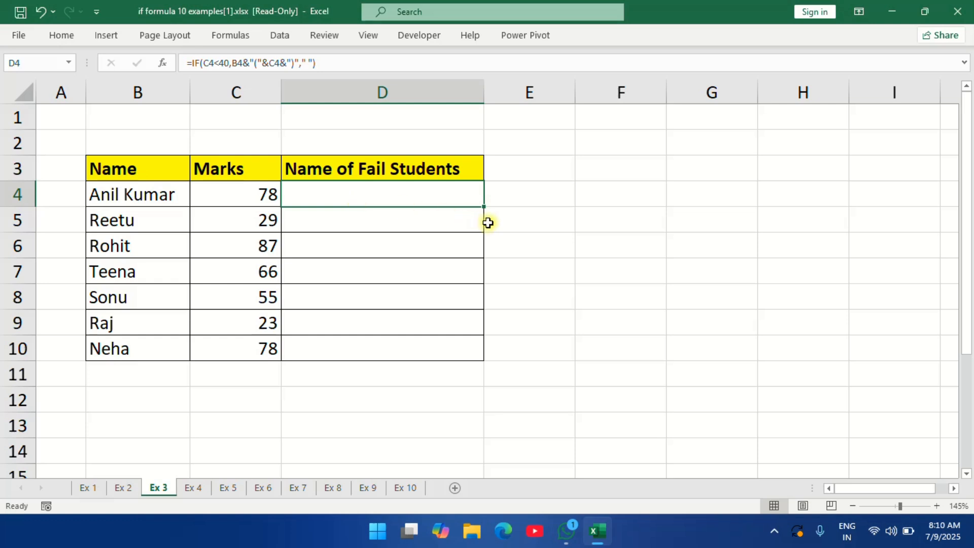
pyautogui.moveTo(485, 207); pyautogui.dragTo(487, 355)
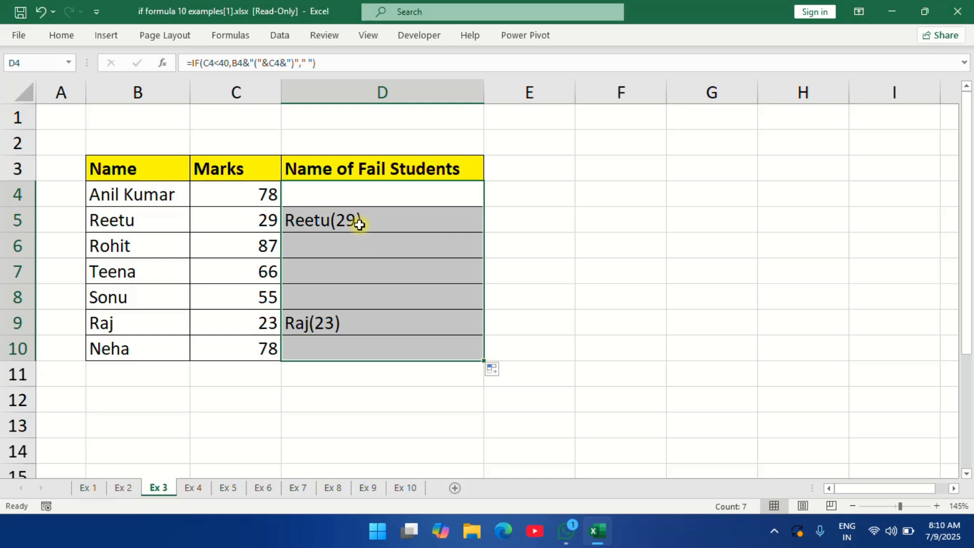
# Change the condition in the D4 formula to C4>40 and fill the edited formula down through D10
pyautogui.doubleClick(372, 194)
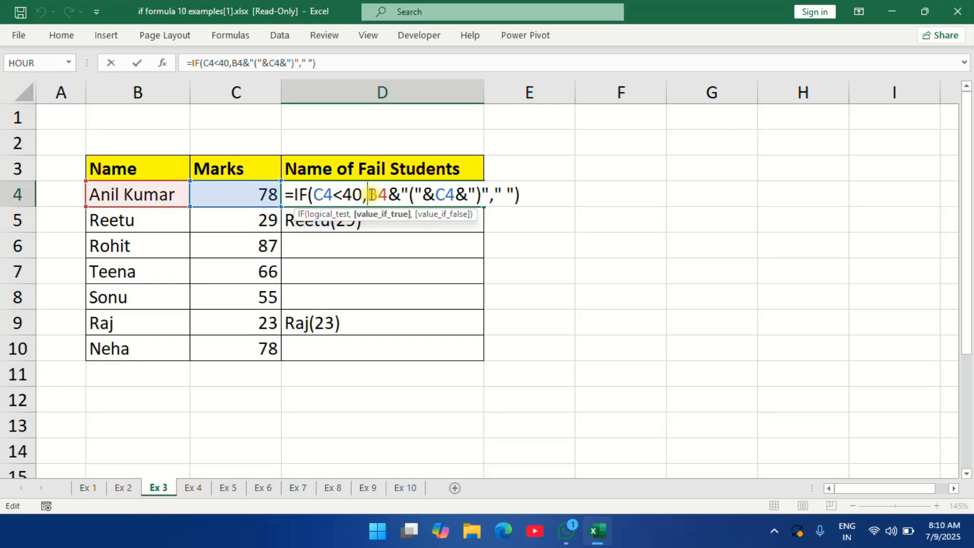
pyautogui.click(343, 194)
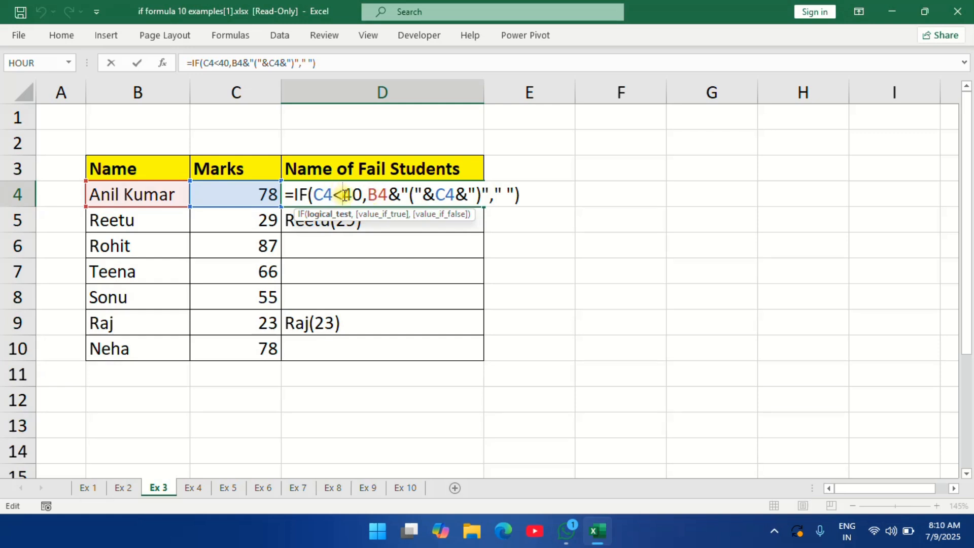
pyautogui.press('BackSpace')
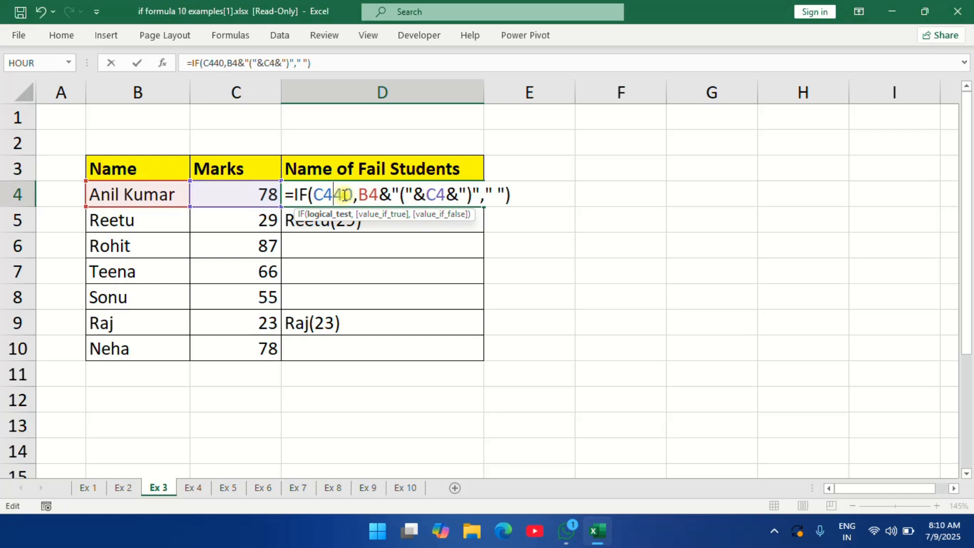
pyautogui.write('>')
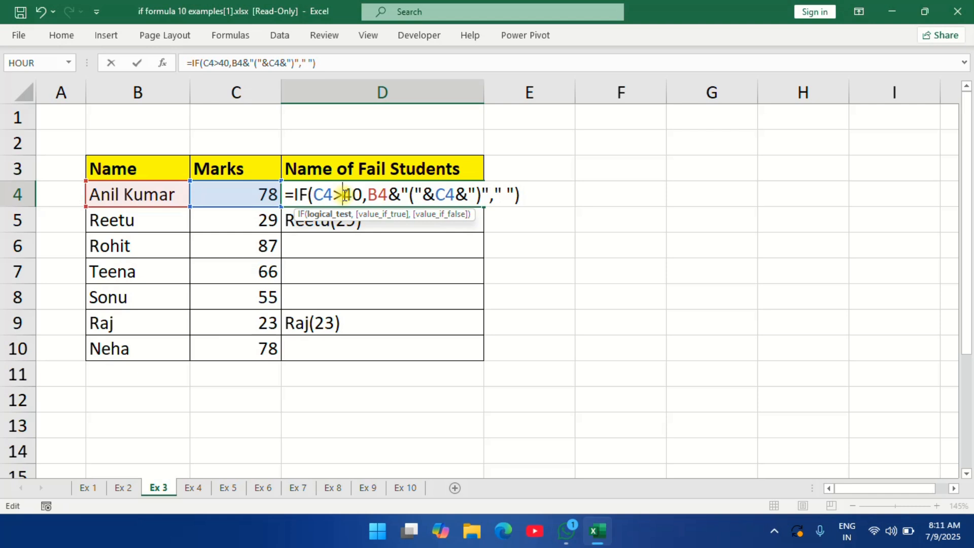
pyautogui.press('Return')
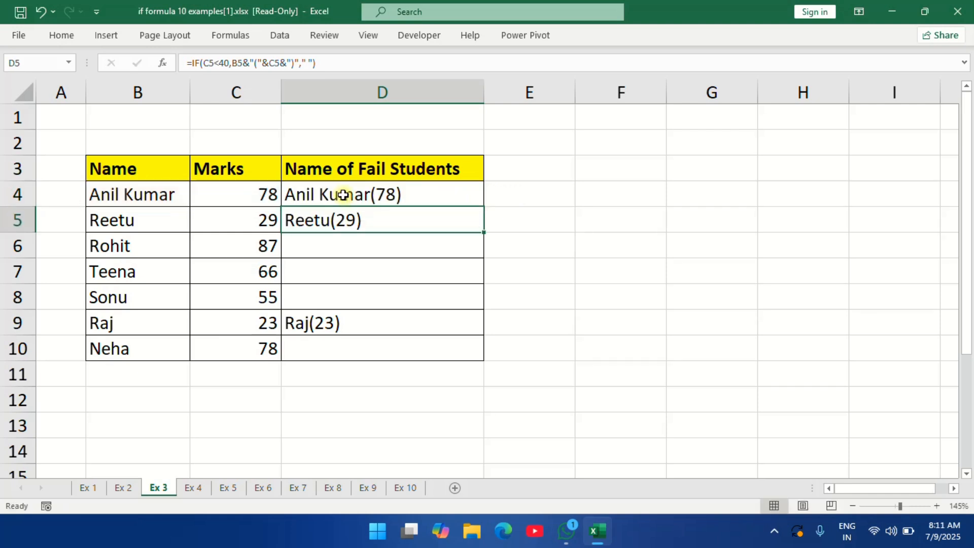
pyautogui.click(397, 195)
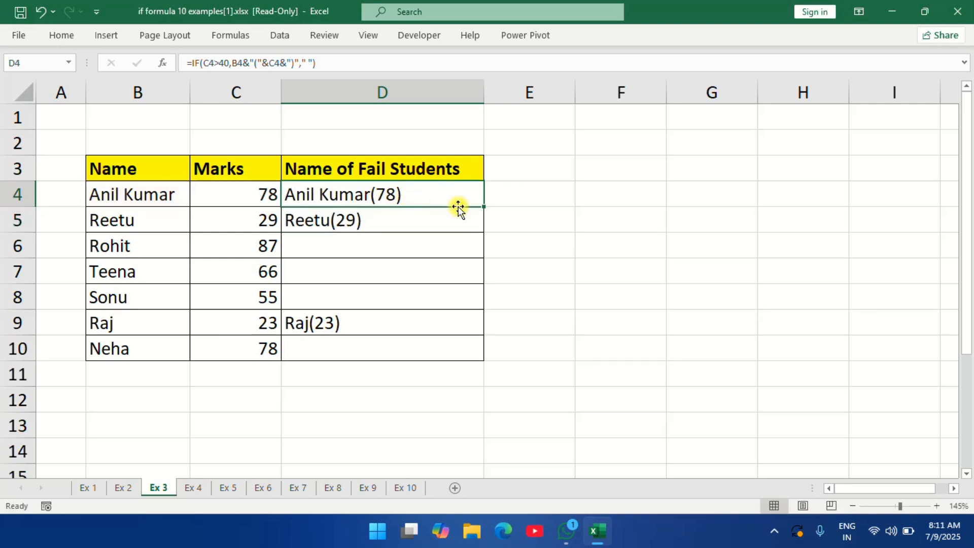
pyautogui.moveTo(486, 208); pyautogui.dragTo(487, 350)
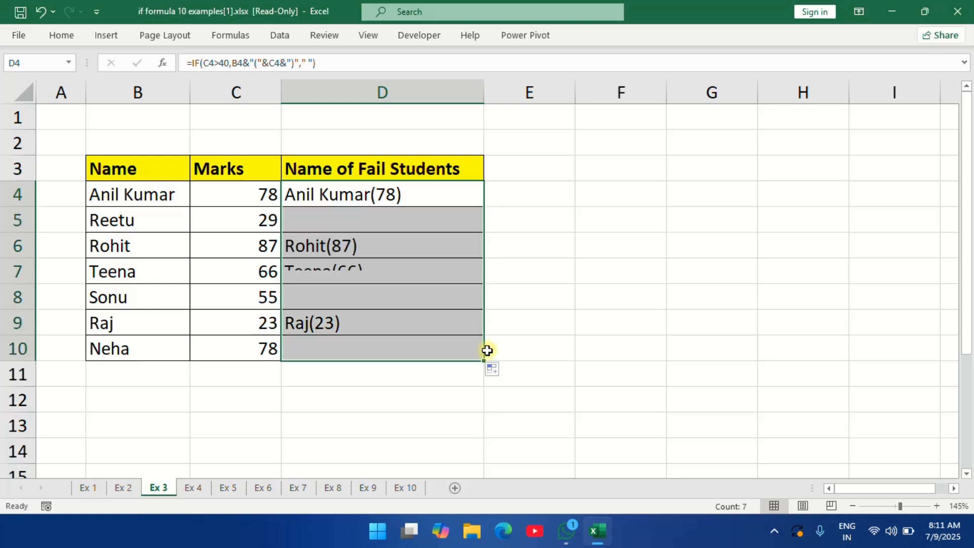